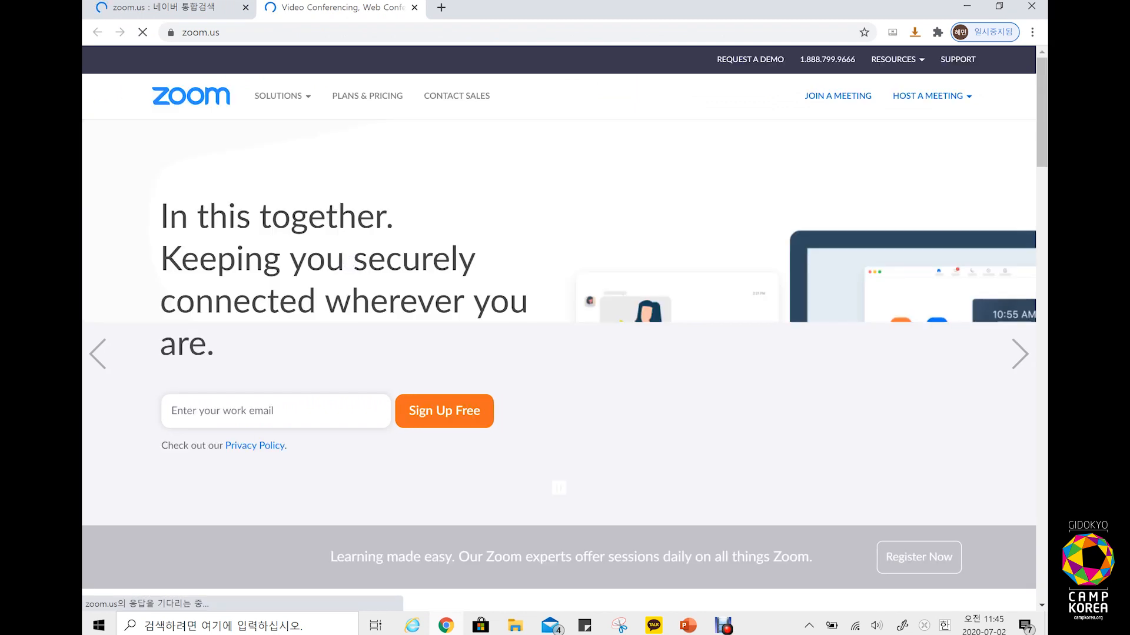
Step: Switch the Zoom website language to 한국어 using the footer Language list
{"action": "left_click_drag", "start_coordinate": [1044, 135], "coordinate": [1044, 572]}
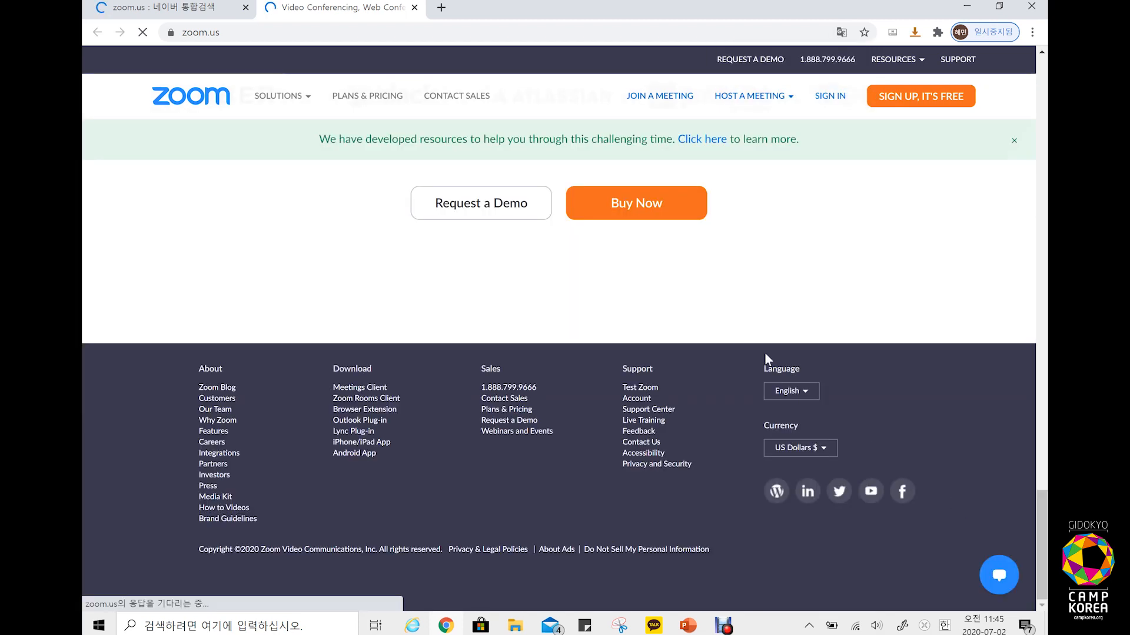
{"action": "left_click", "coordinate": [811, 401]}
{"action": "scroll", "coordinate": [783, 515], "scroll_direction": "down", "scroll_amount": 1}
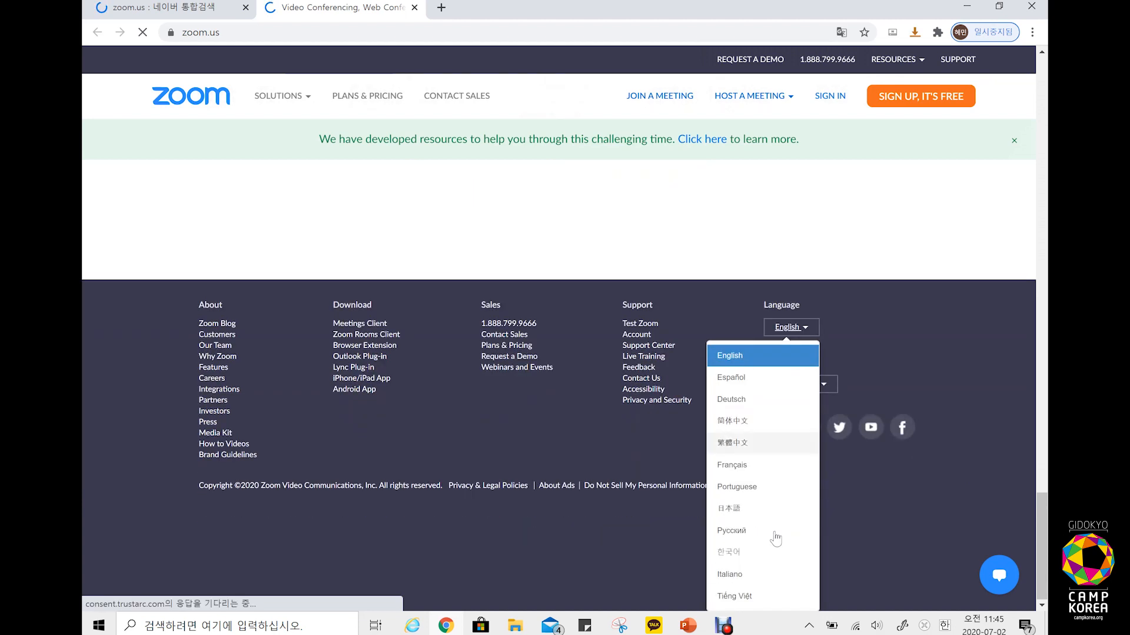
{"action": "left_click", "coordinate": [727, 558]}
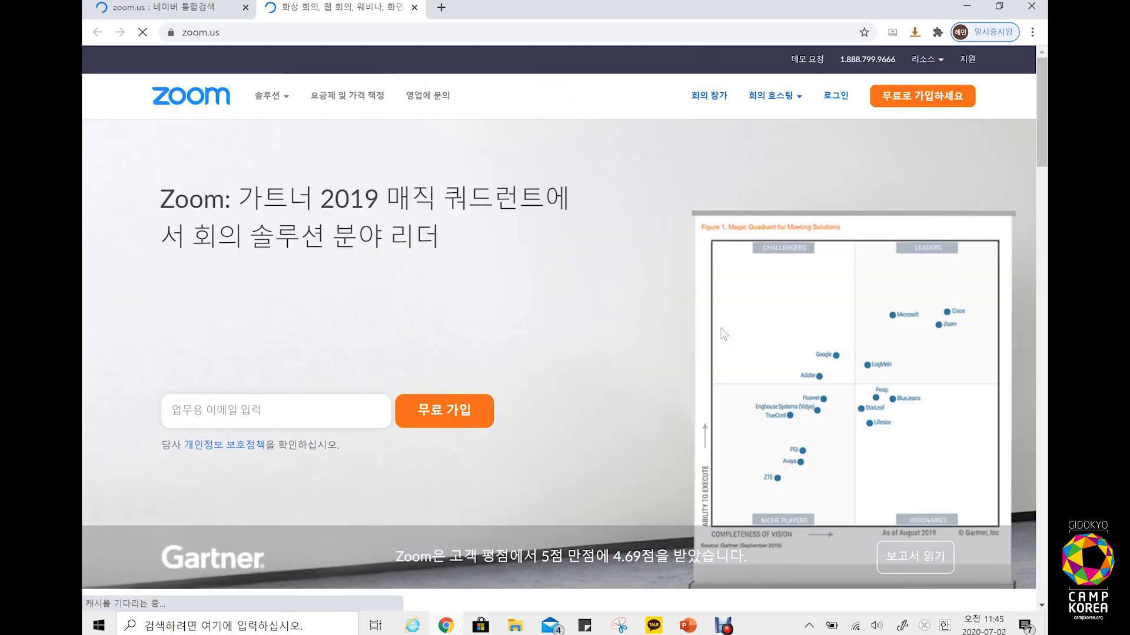
Step: Open the 솔루션 > 회의 및 대화 product page and scroll down through it
{"action": "left_click", "coordinate": [275, 102]}
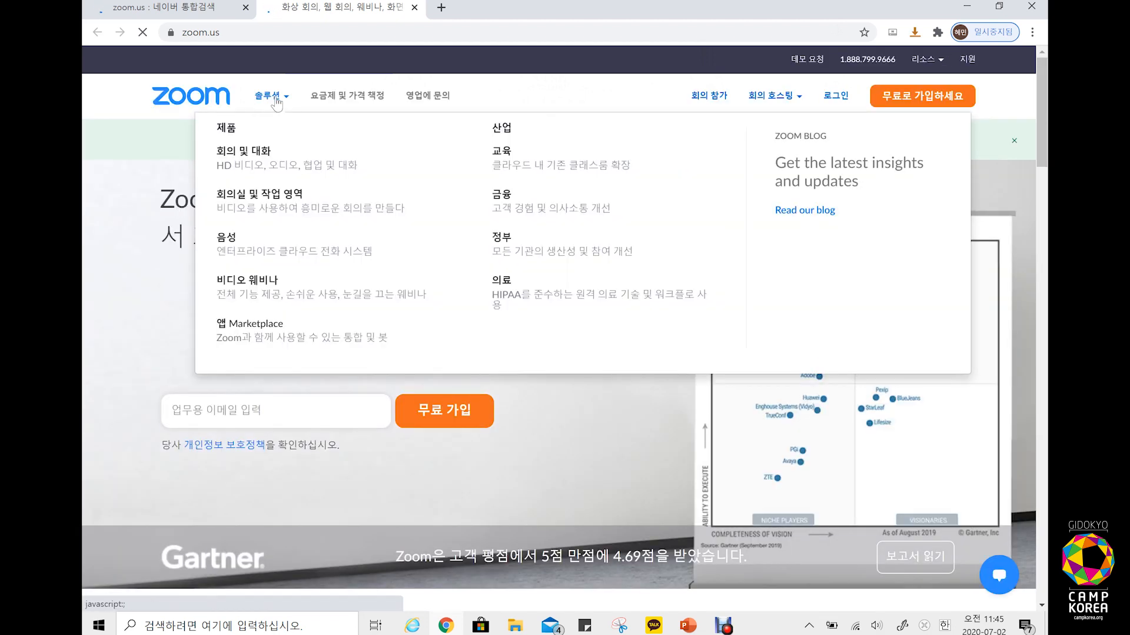
{"action": "left_click", "coordinate": [260, 161]}
{"action": "scroll", "coordinate": [549, 341], "scroll_direction": "down", "scroll_amount": 10}
{"action": "scroll", "coordinate": [549, 341], "scroll_direction": "down", "scroll_amount": 15}
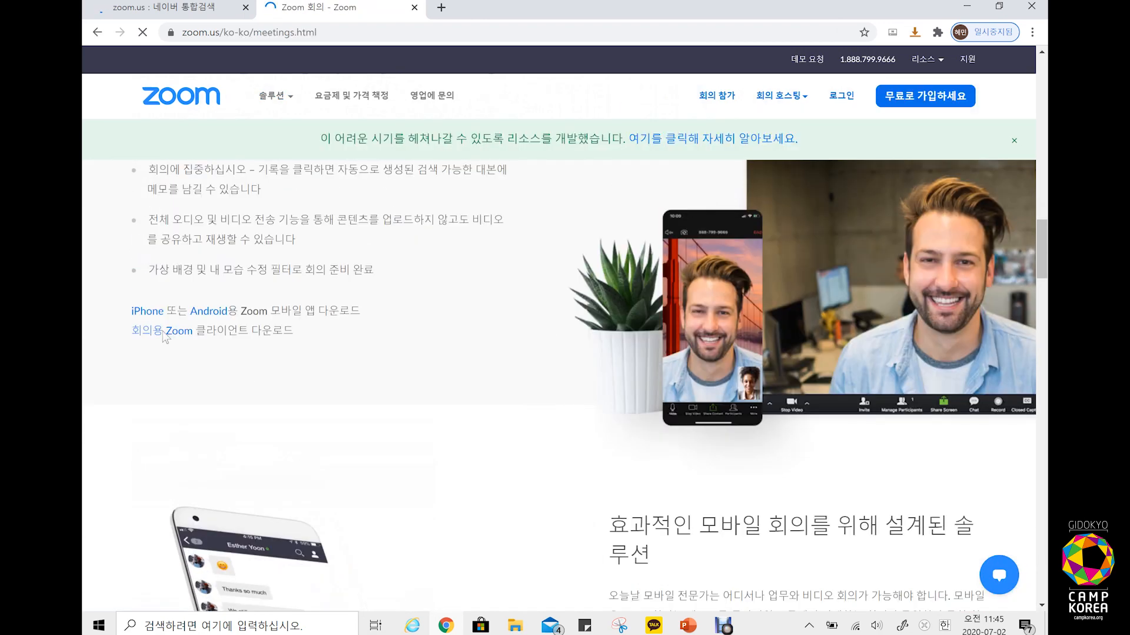
Step: Download and run ZoomInstaller.exe, then open the free 무료로 가입하세요 sign-up page
{"action": "left_click", "coordinate": [172, 333]}
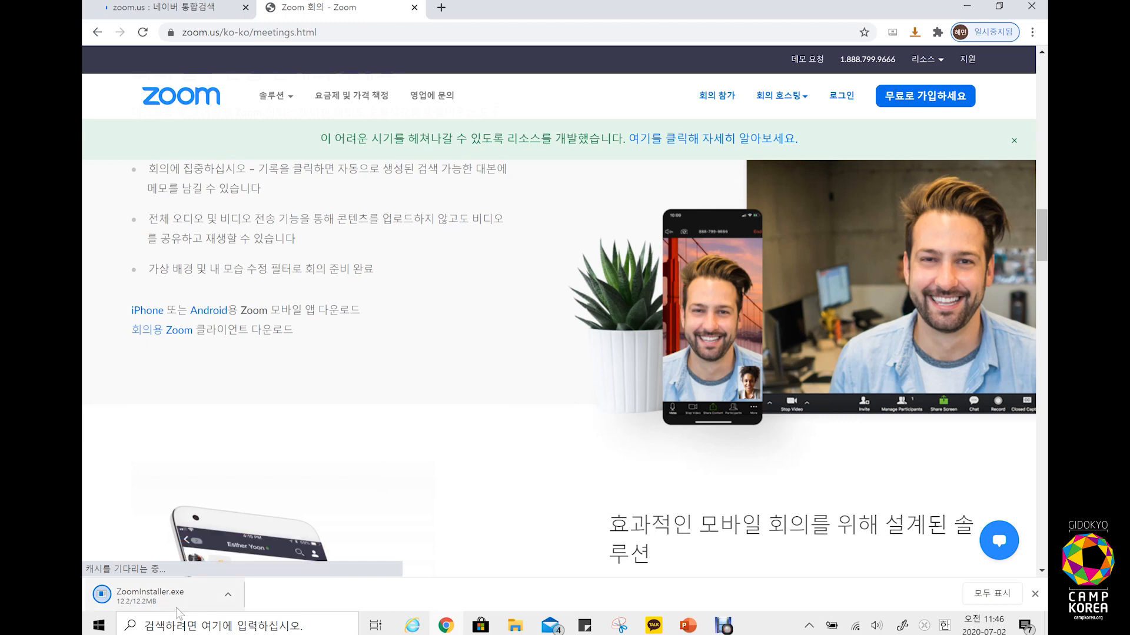
{"action": "left_click", "coordinate": [150, 596]}
{"action": "mouse_move", "coordinate": [894, 118]}
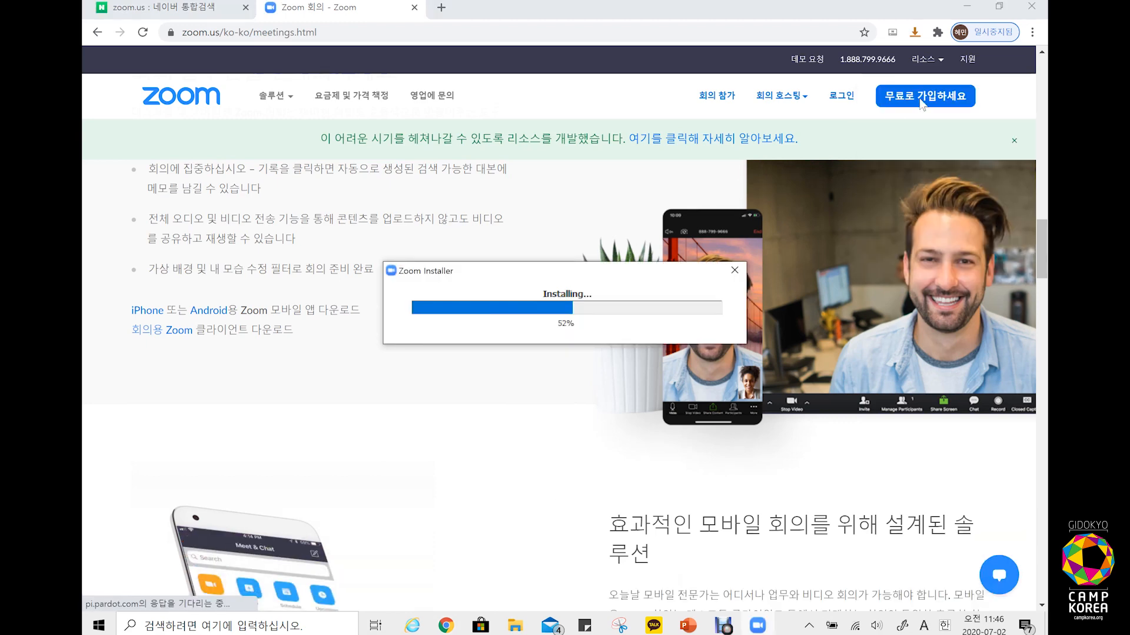
{"action": "left_click", "coordinate": [923, 99]}
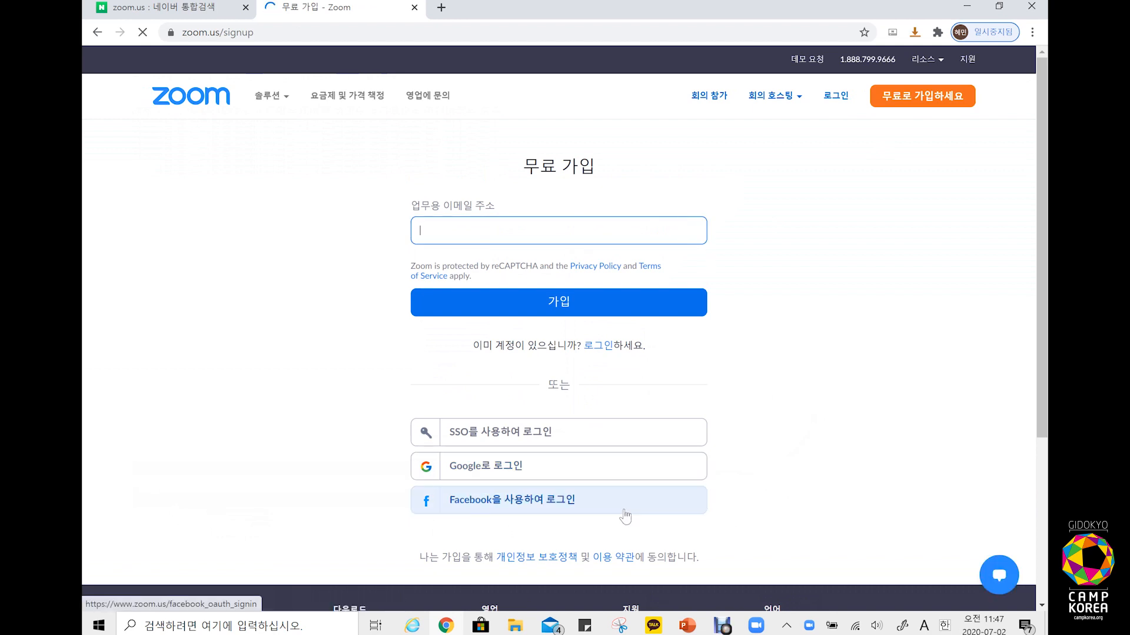
Step: Open 요금제 및 가격 책정 and scroll through the Basic, Pro, Business and Enterprise plans
{"action": "left_click", "coordinate": [347, 95]}
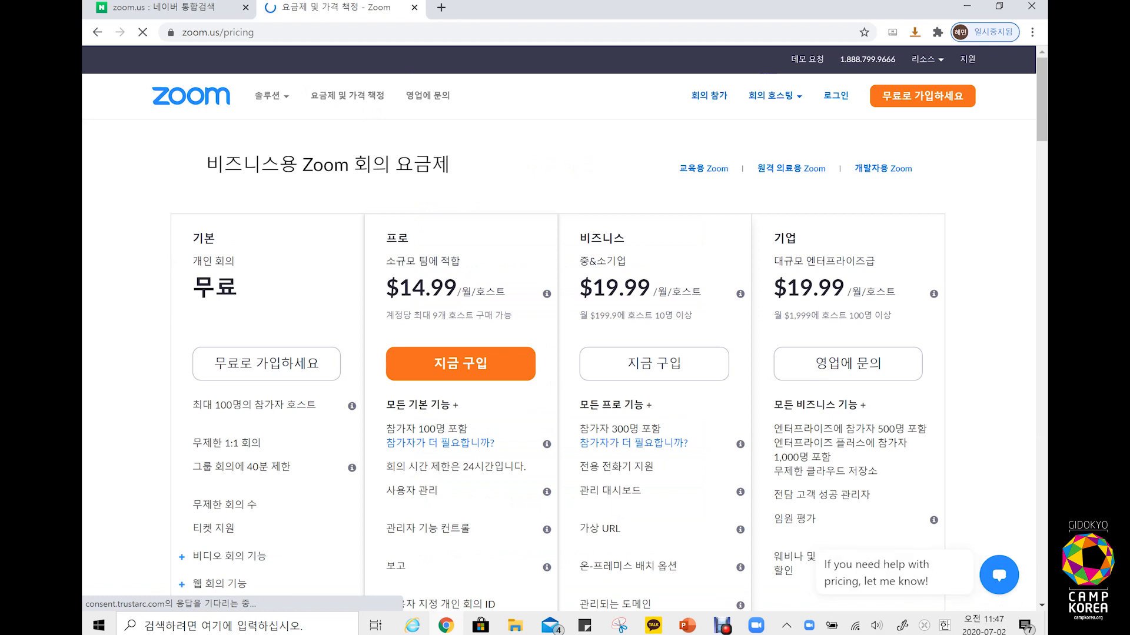
{"action": "scroll", "coordinate": [159, 394], "scroll_direction": "down", "scroll_amount": 1}
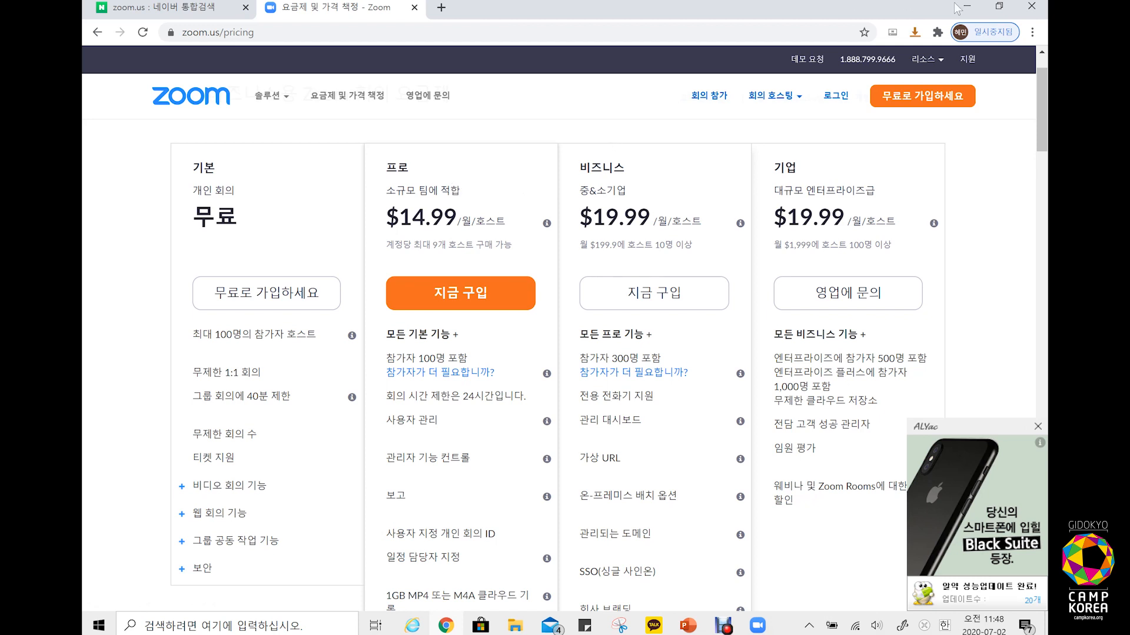
Step: Launch Zoom via Windows search, sign in with the account email and password, and open 홈
{"action": "left_click", "coordinate": [177, 626]}
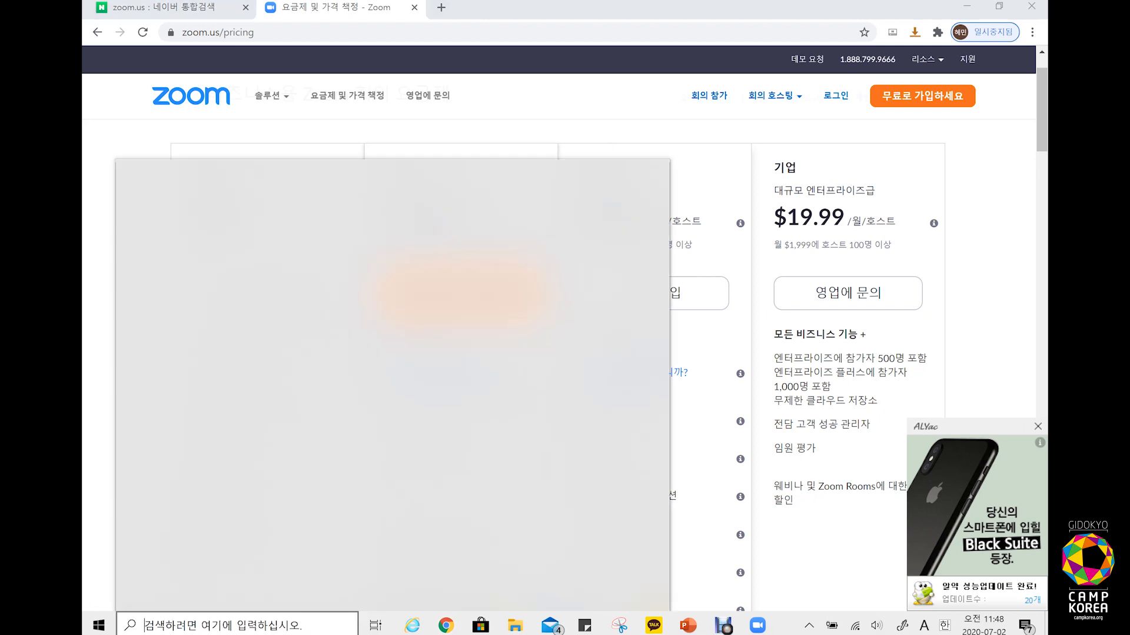
{"action": "type", "text": "zoom"}
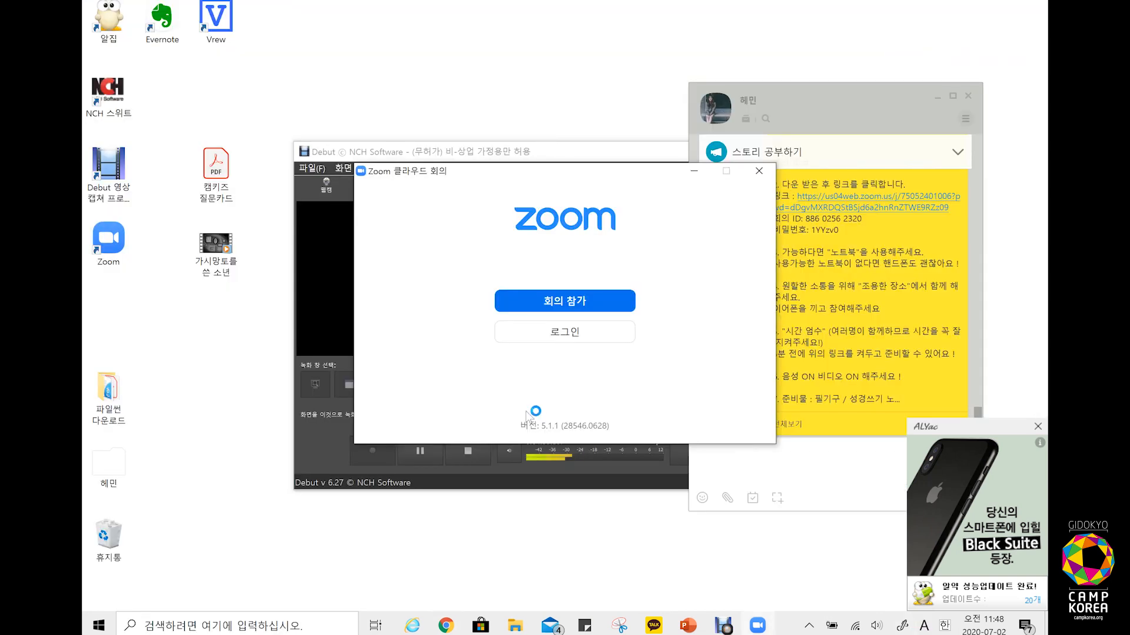
{"action": "left_click", "coordinate": [595, 331]}
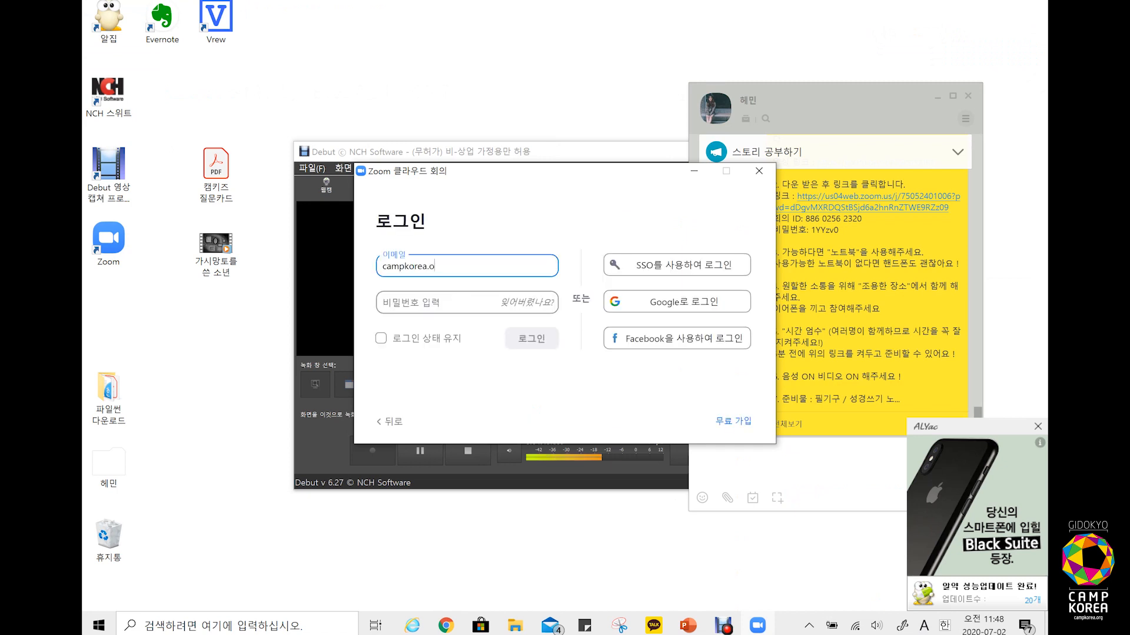
{"action": "key", "text": "Tab"}
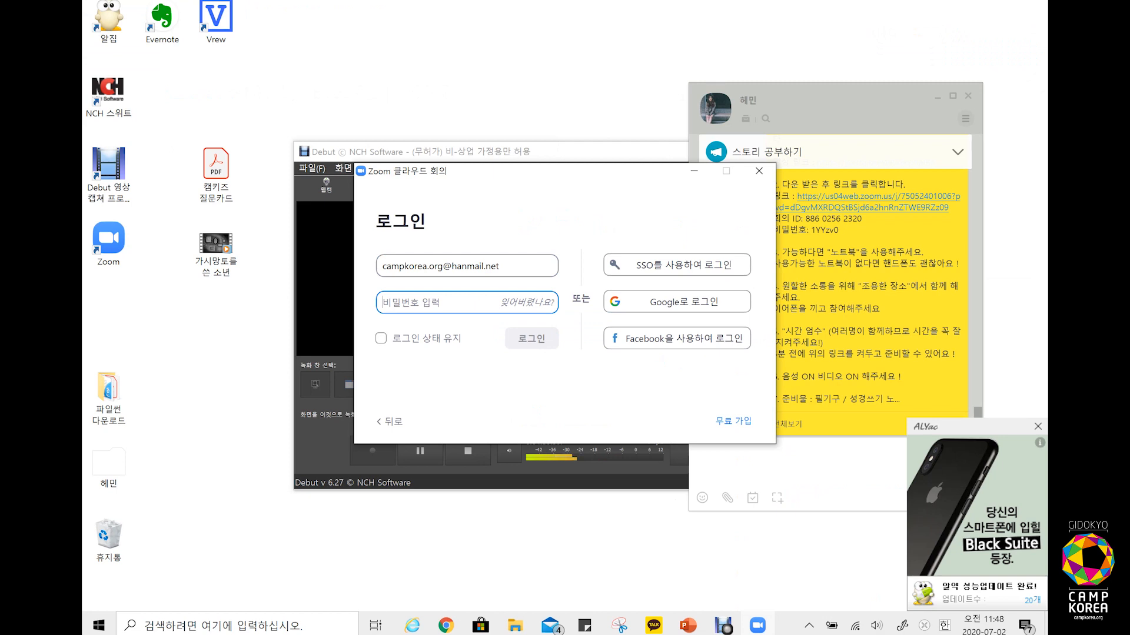
{"action": "type", "text": "********"}
{"action": "key", "text": "Return"}
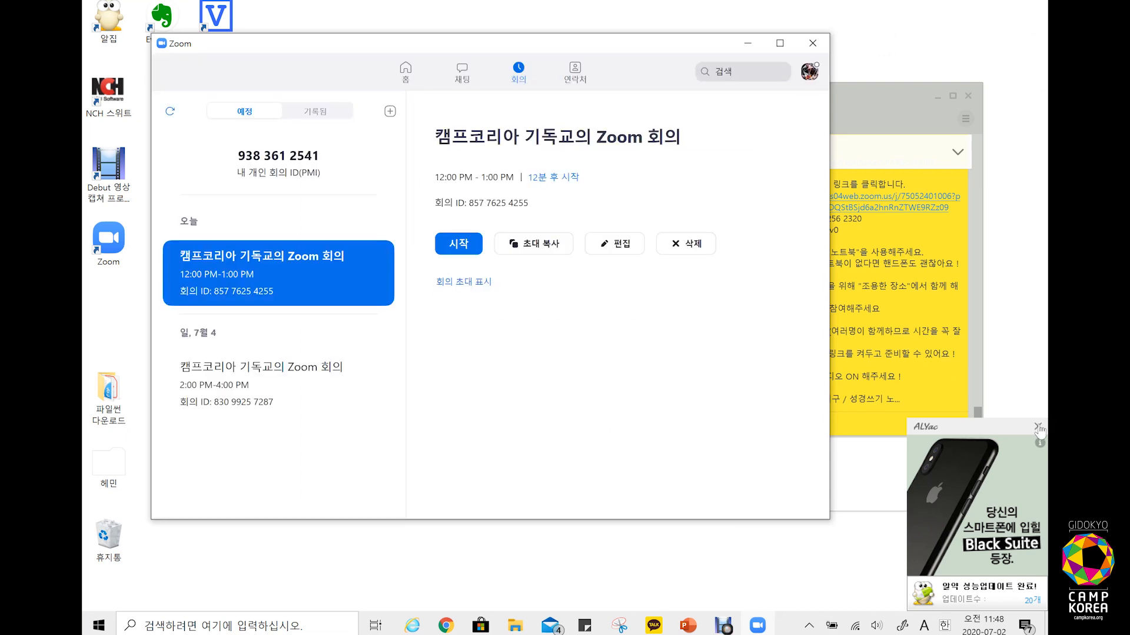
{"action": "left_click", "coordinate": [1037, 428]}
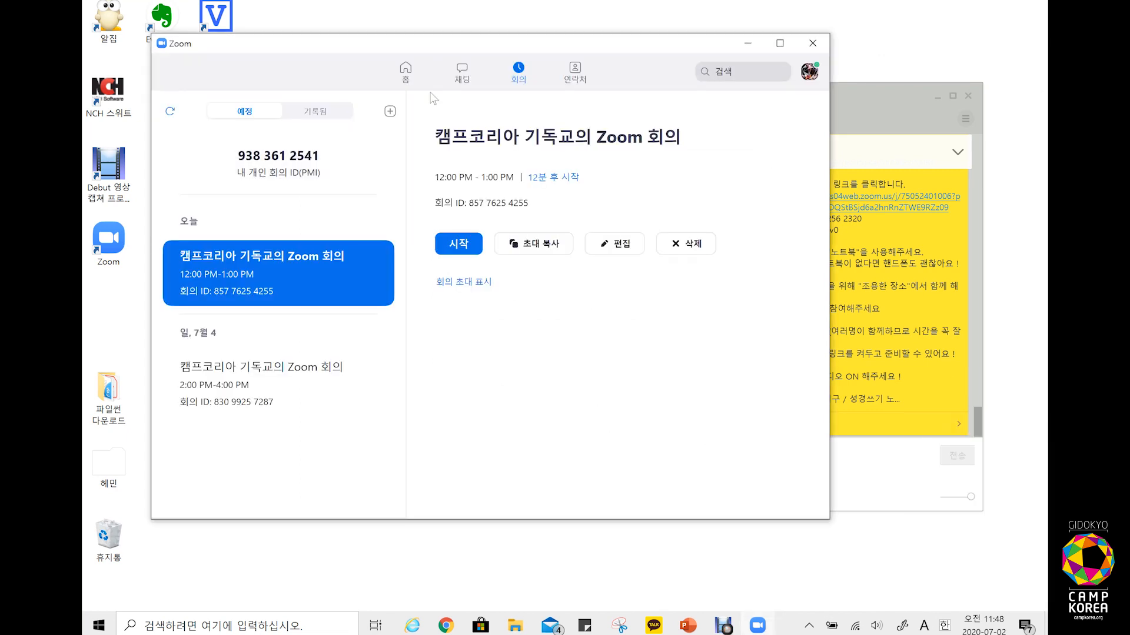
{"action": "left_click", "coordinate": [405, 71]}
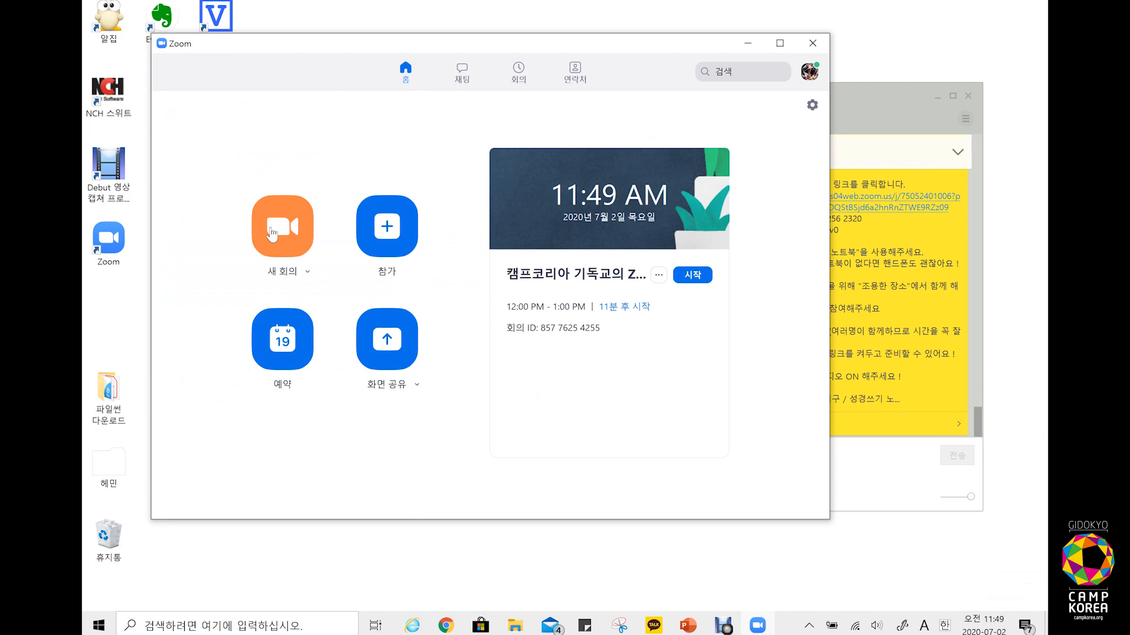
Step: Start a new scheduled meeting, keeping the topic, July 2 date and 1-hour duration
{"action": "left_click", "coordinate": [282, 339]}
{"action": "left_click", "coordinate": [492, 94]}
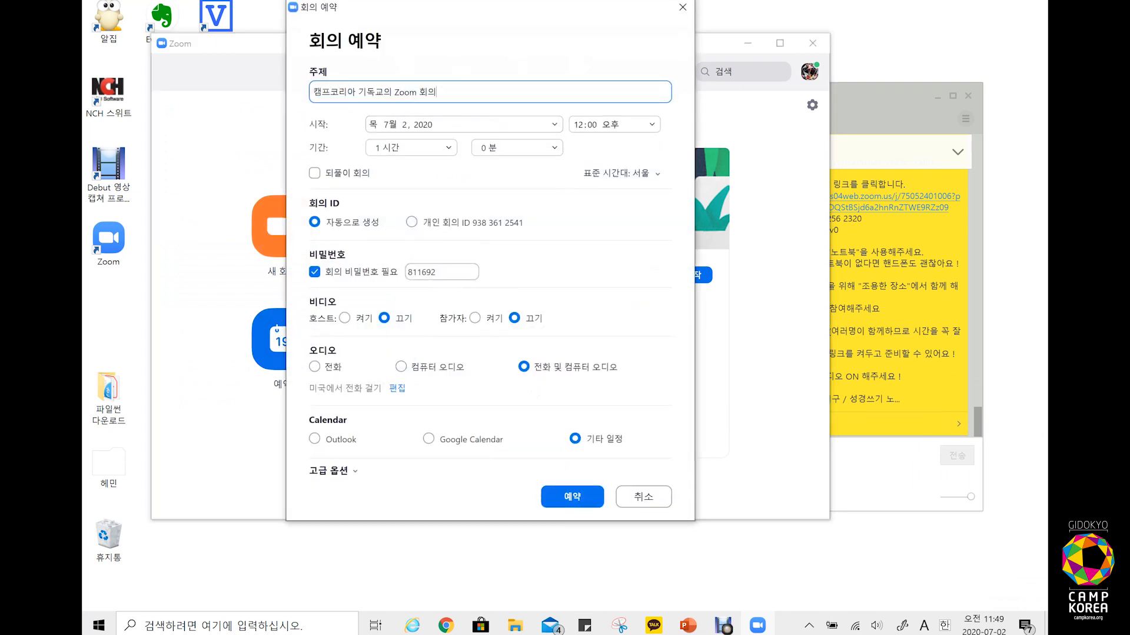
{"action": "key", "text": "ctrl+a"}
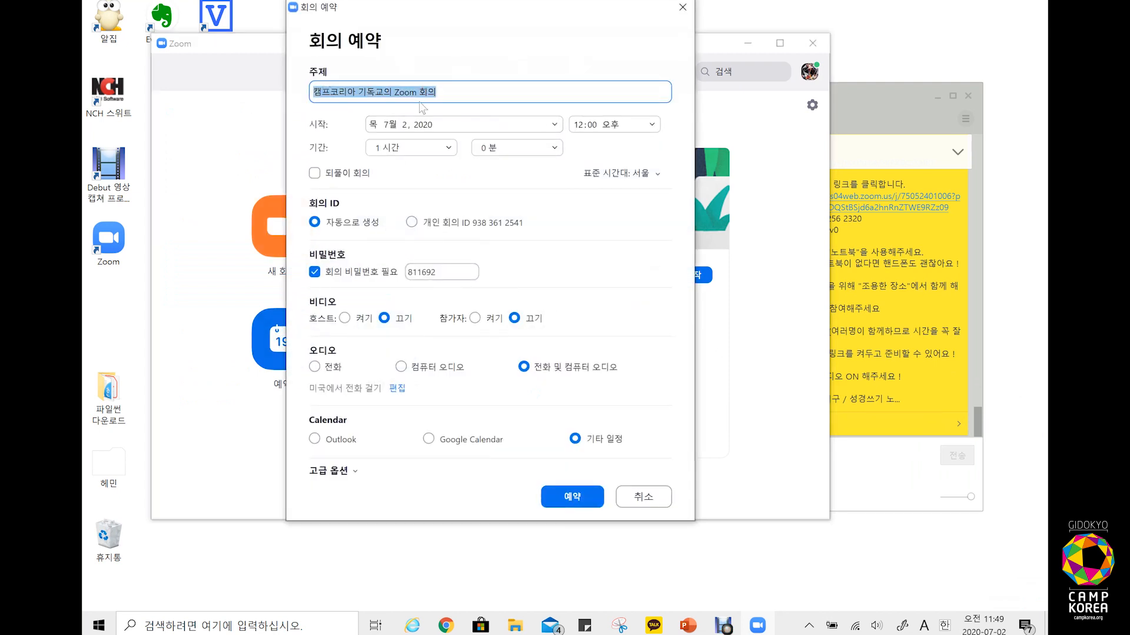
{"action": "left_click", "coordinate": [437, 93]}
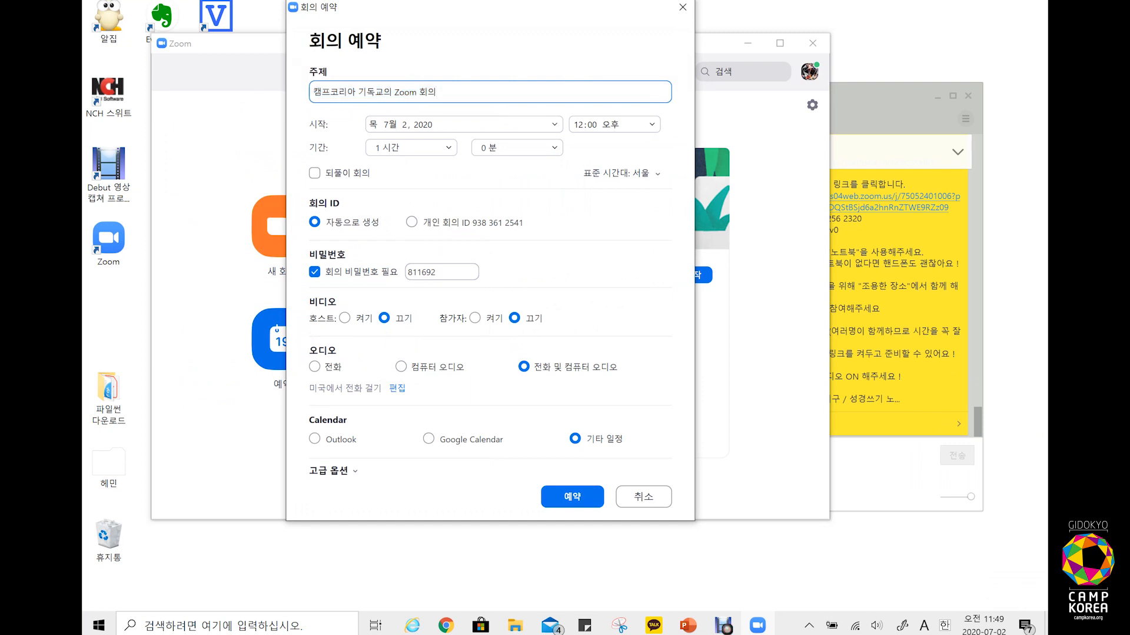
{"action": "left_click", "coordinate": [553, 125]}
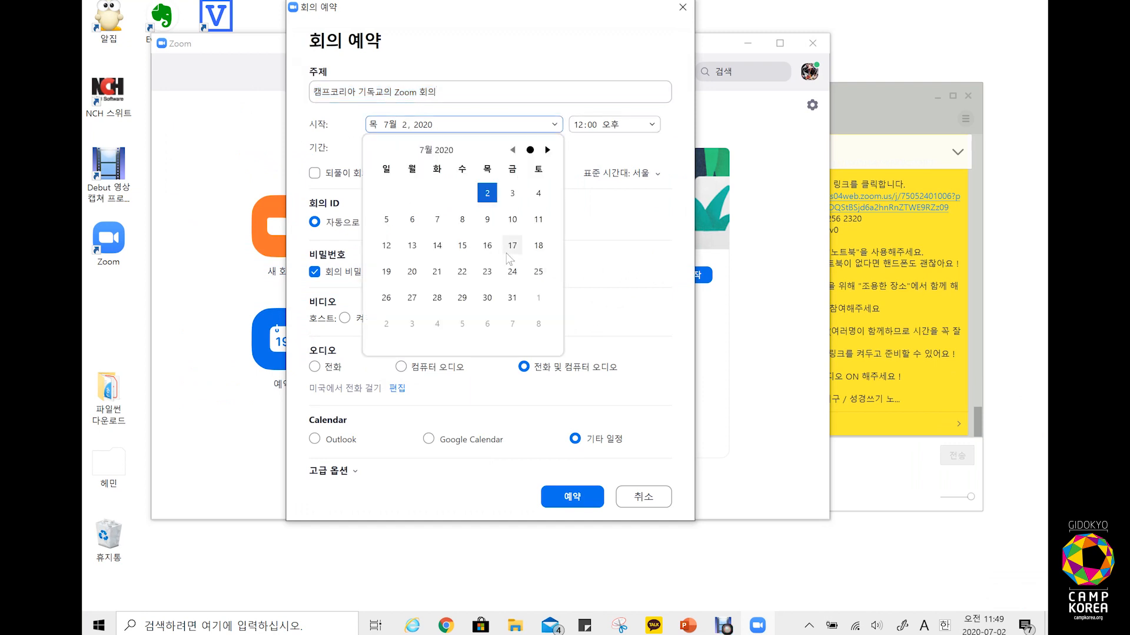
{"action": "left_click", "coordinate": [612, 125]}
{"action": "left_click", "coordinate": [611, 124]}
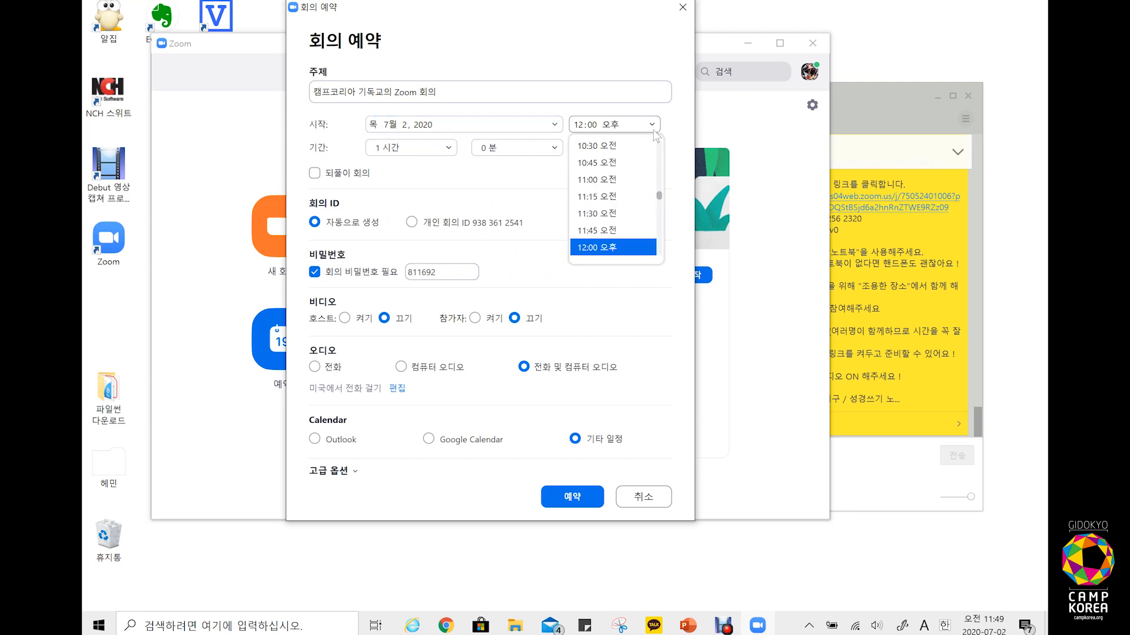
{"action": "left_click", "coordinate": [546, 181]}
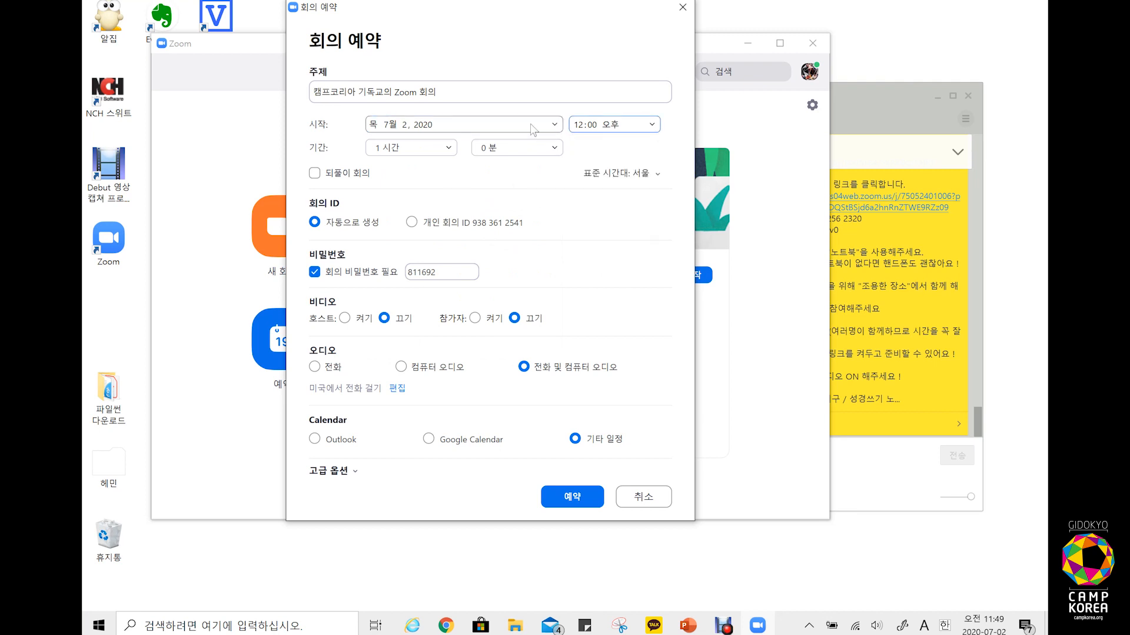
{"action": "left_click", "coordinate": [581, 126]}
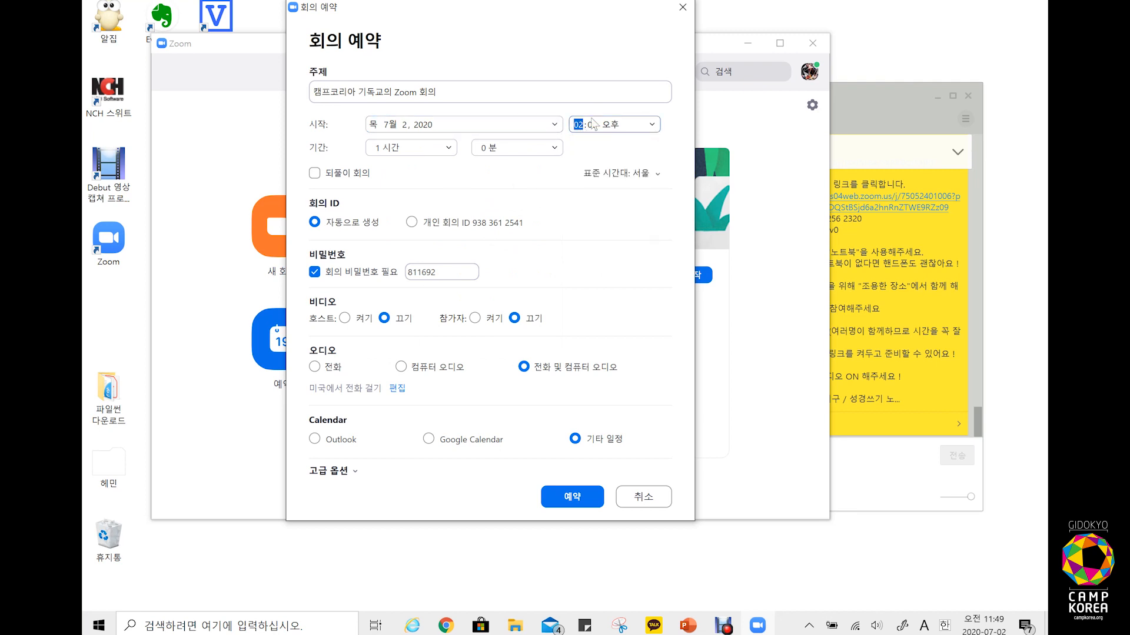
{"action": "left_click", "coordinate": [448, 152]}
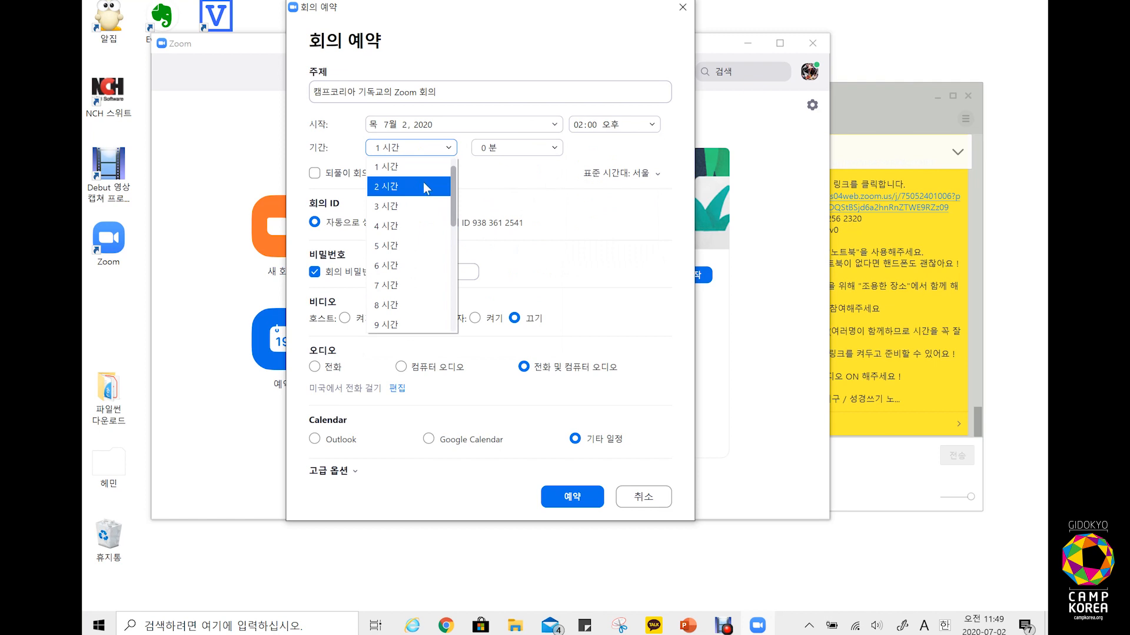
{"action": "left_click", "coordinate": [514, 184]}
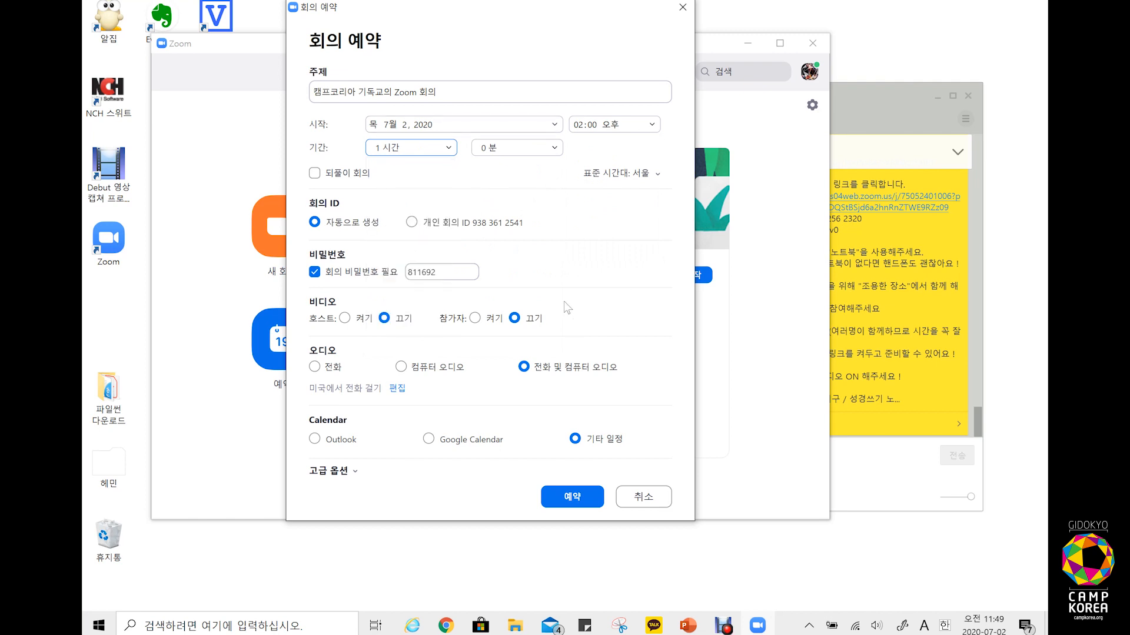
Step: Uncheck 대기실 사용 (waiting room) in the Advanced Options
{"action": "left_click", "coordinate": [341, 472]}
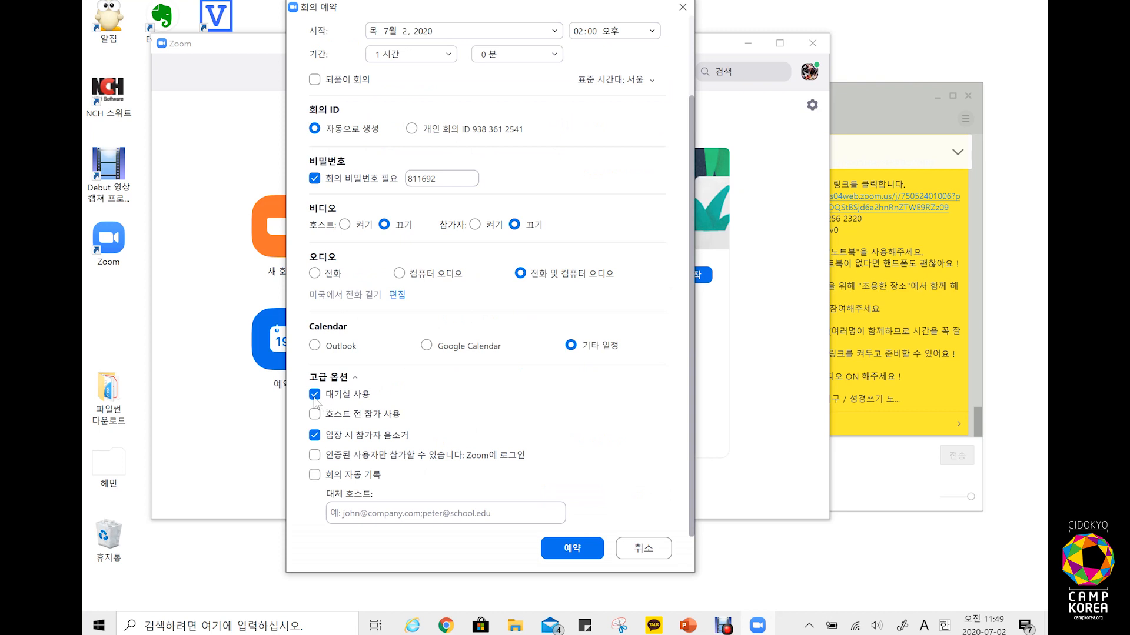
{"action": "left_click", "coordinate": [315, 397]}
{"action": "left_click", "coordinate": [317, 400]}
{"action": "left_click", "coordinate": [356, 397]}
Step: Save the 2:00 PM meeting, then start today's 12:00 PM meeting from the 회의 list
{"action": "left_click", "coordinate": [580, 553]}
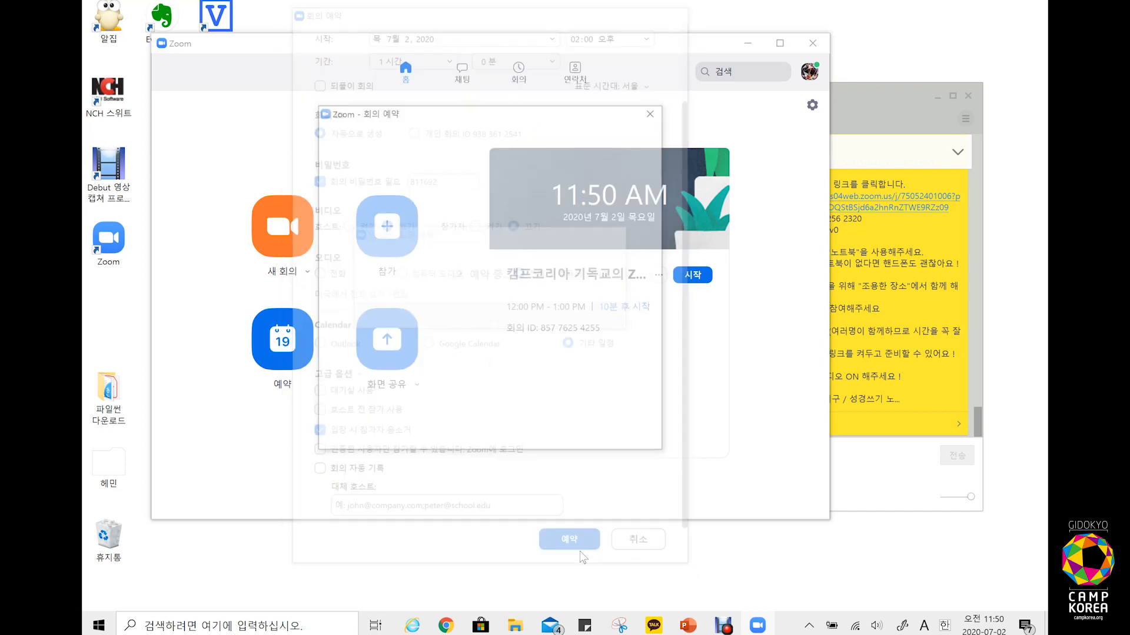
{"action": "left_click", "coordinate": [654, 110]}
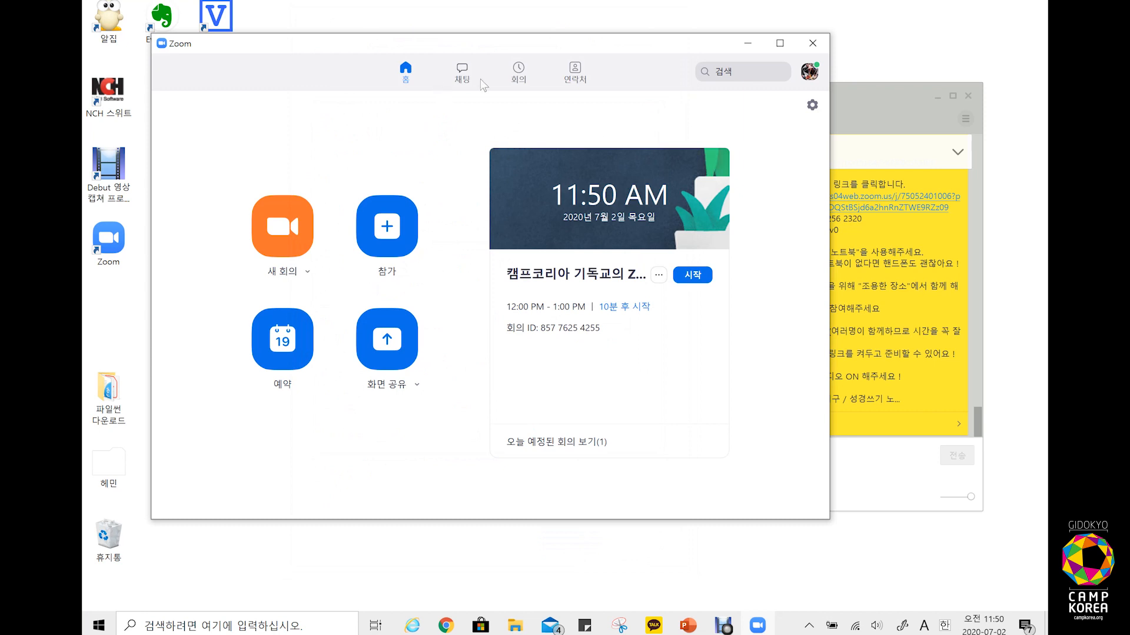
{"action": "left_click", "coordinate": [515, 74]}
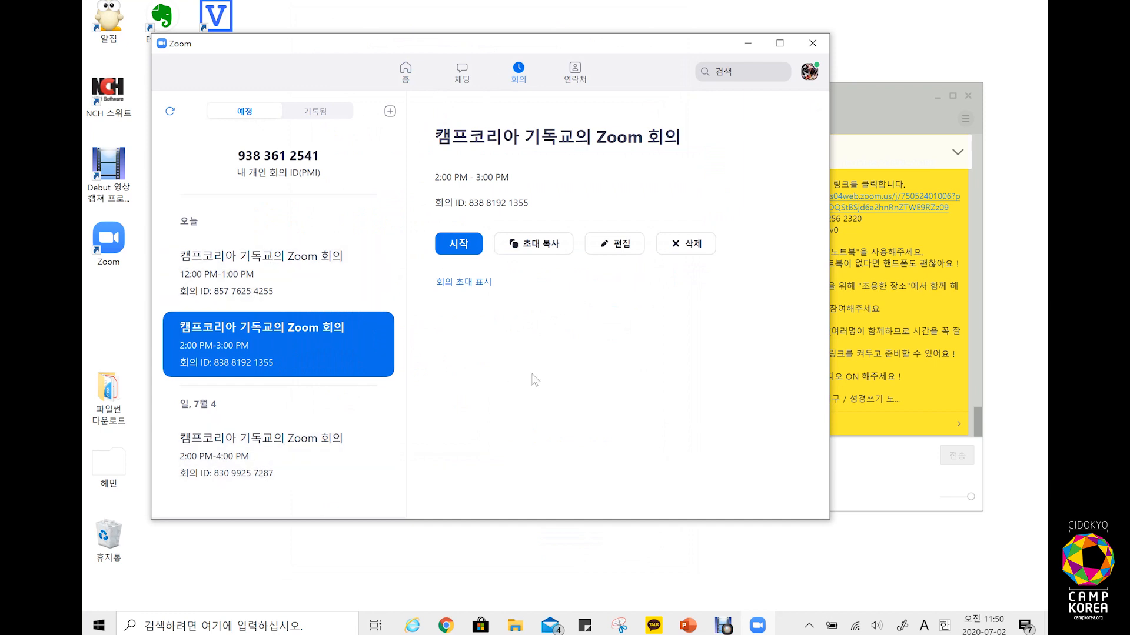
{"action": "left_click", "coordinate": [302, 289]}
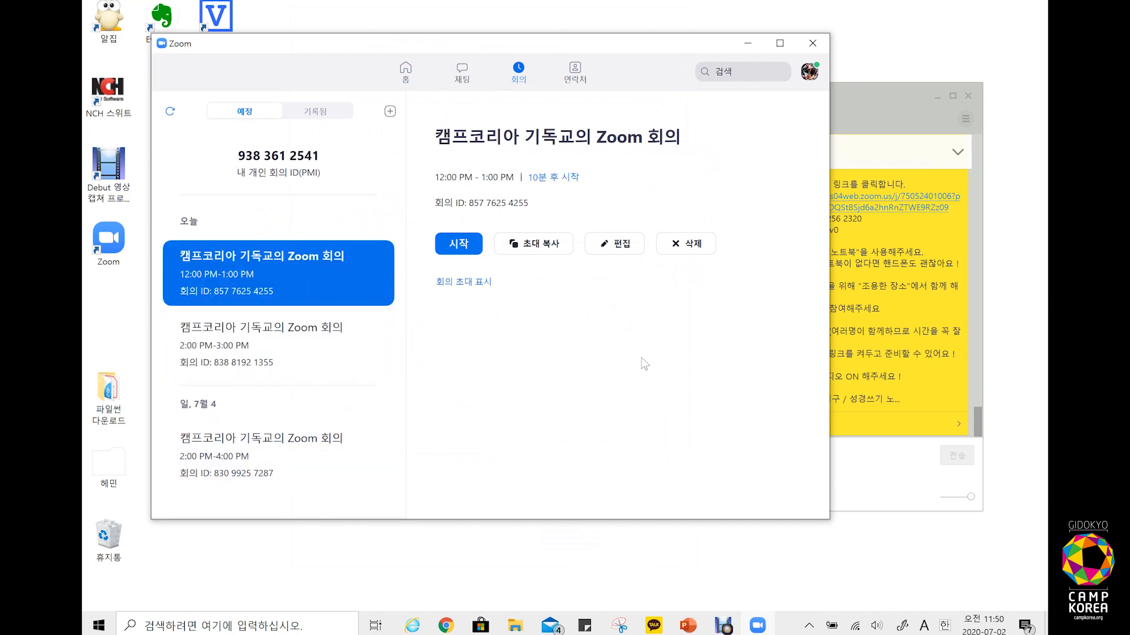
{"action": "left_click", "coordinate": [461, 244]}
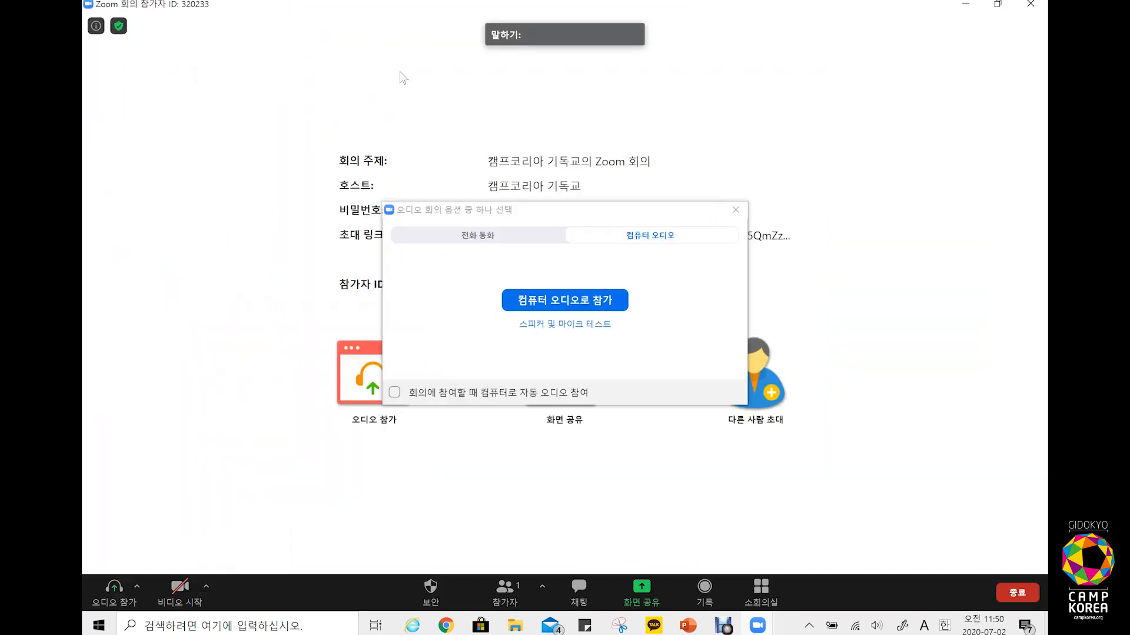
Step: Join with computer audio, then toggle the camera on and back off with Alt+V
{"action": "left_click", "coordinate": [596, 306]}
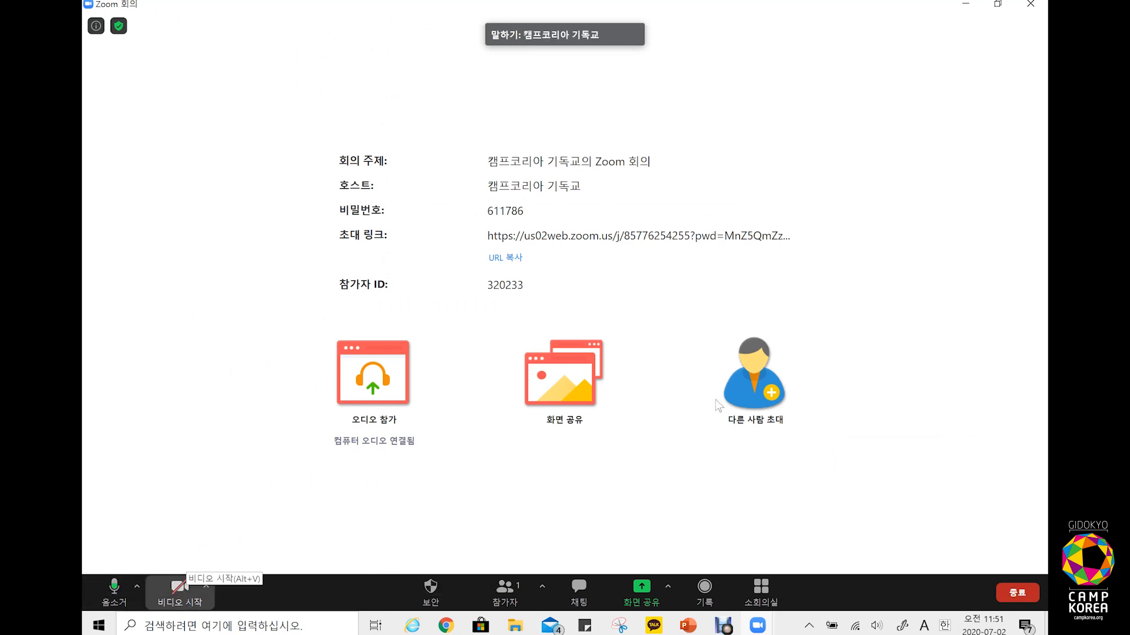
{"action": "key", "text": "alt+v"}
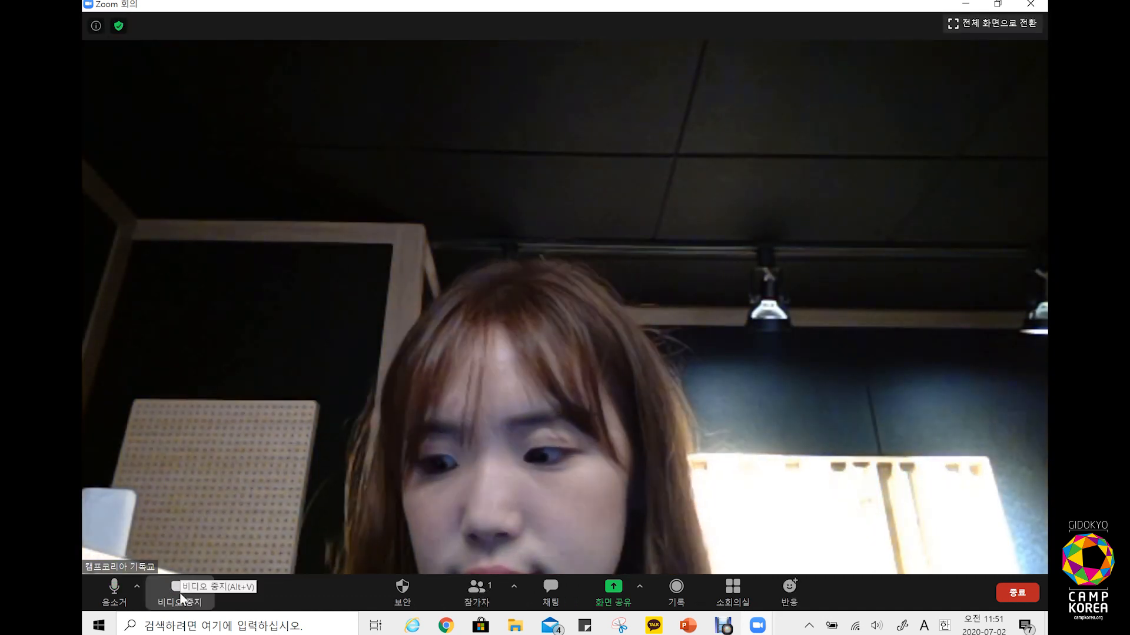
{"action": "key", "text": "alt+v"}
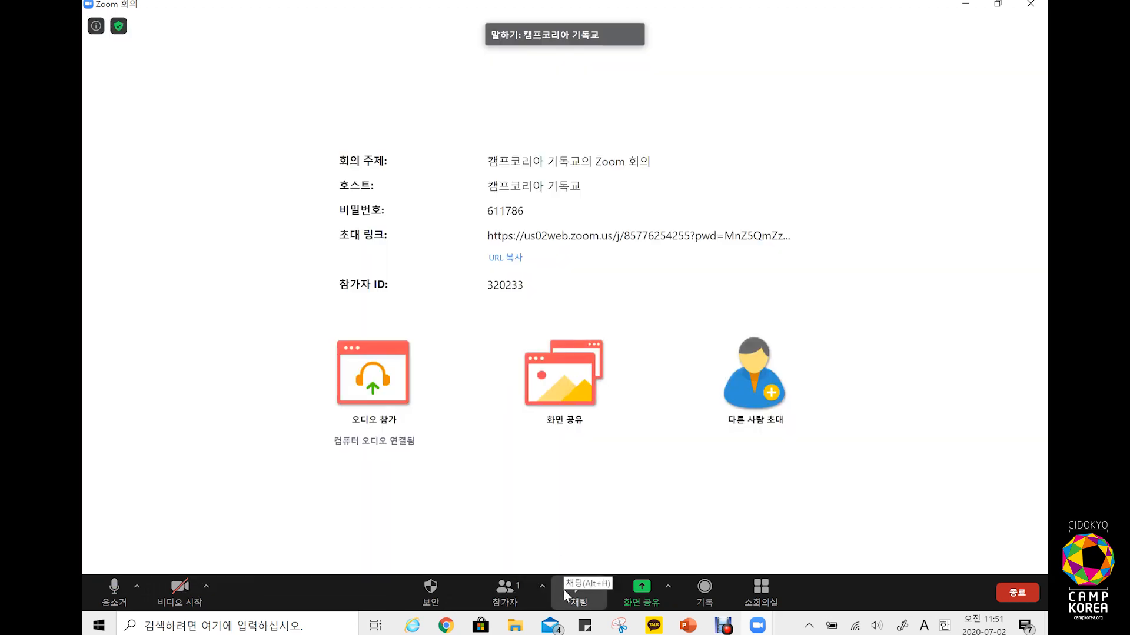
Step: Open the chat with Alt+H and send '안녕하셍.' and '안녕하세요.' to everyone
{"action": "key", "text": "alt+h"}
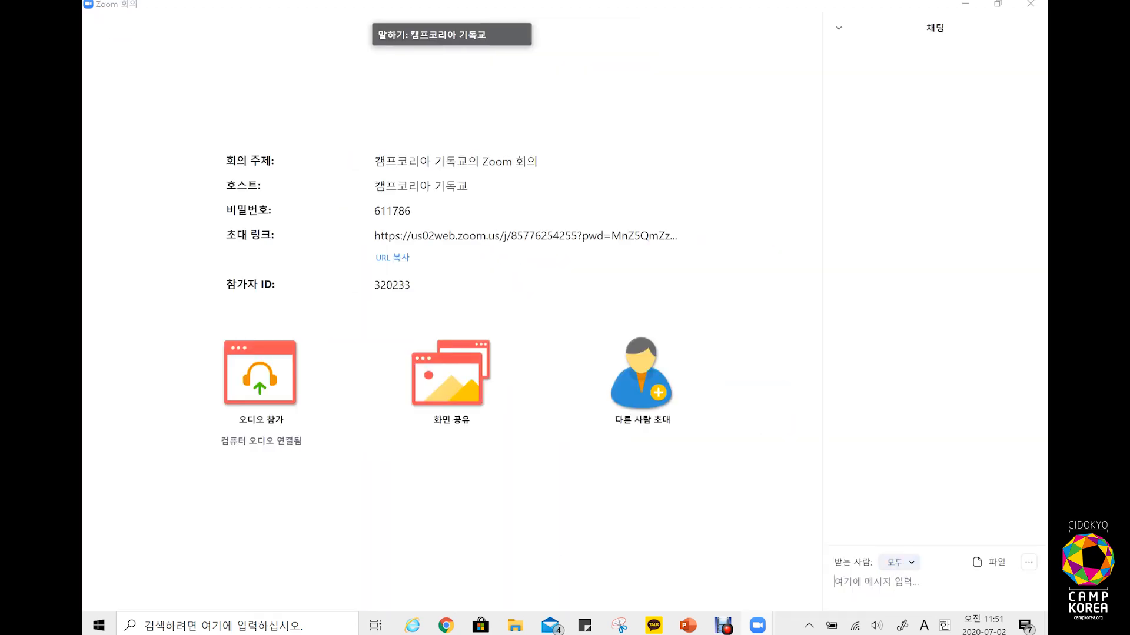
{"action": "key", "text": "Hangul"}
{"action": "type", "text": "안녕하셍."}
{"action": "key", "text": "Return"}
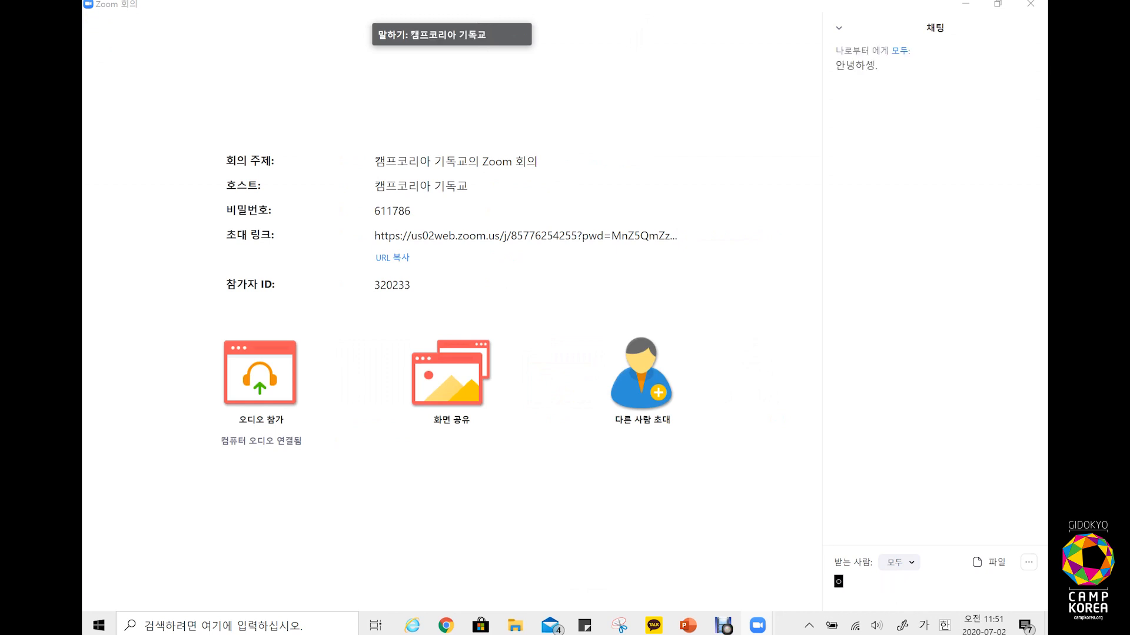
{"action": "type", "text": "안녕하세요."}
{"action": "key", "text": "Return"}
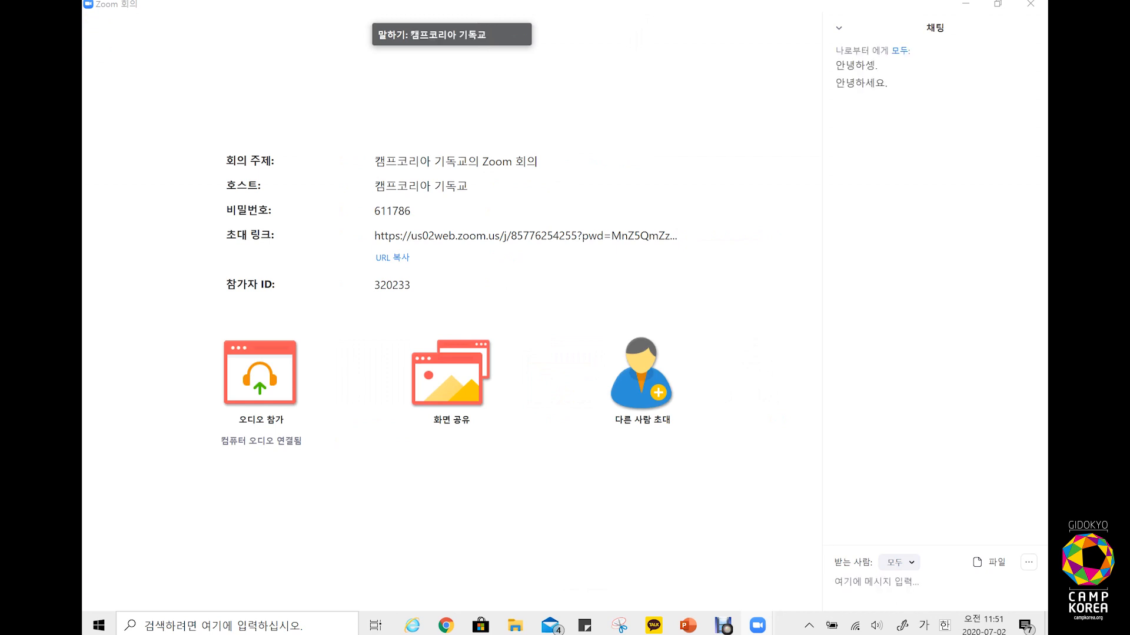
Step: Check the 모두 recipient list and the 기록 recording options, closing each
{"action": "left_click", "coordinate": [907, 566]}
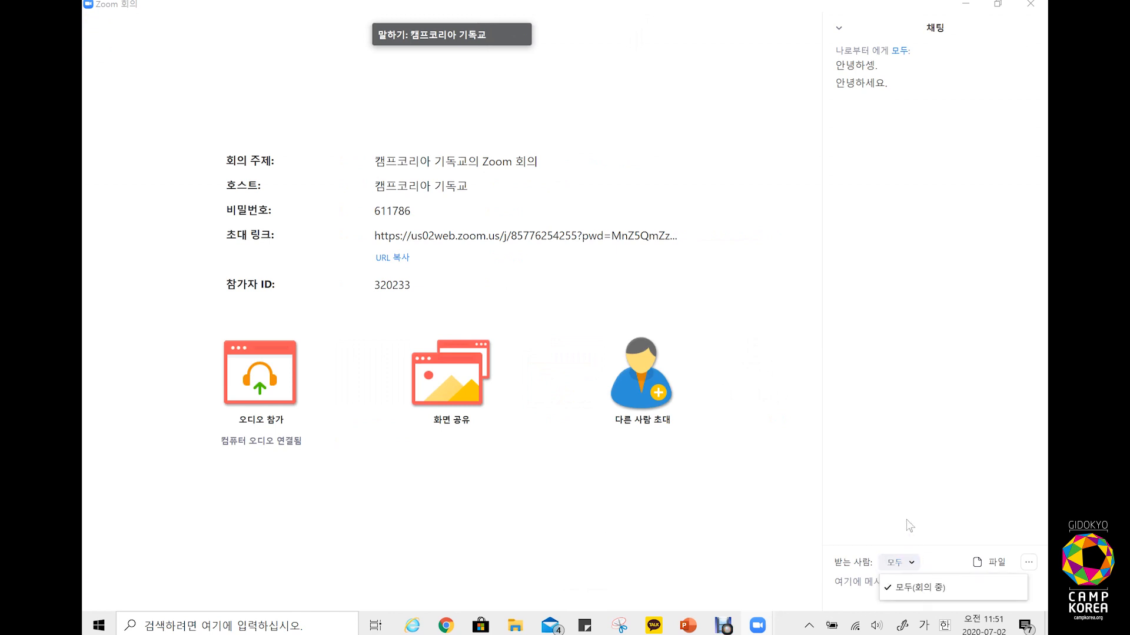
{"action": "left_click", "coordinate": [912, 487]}
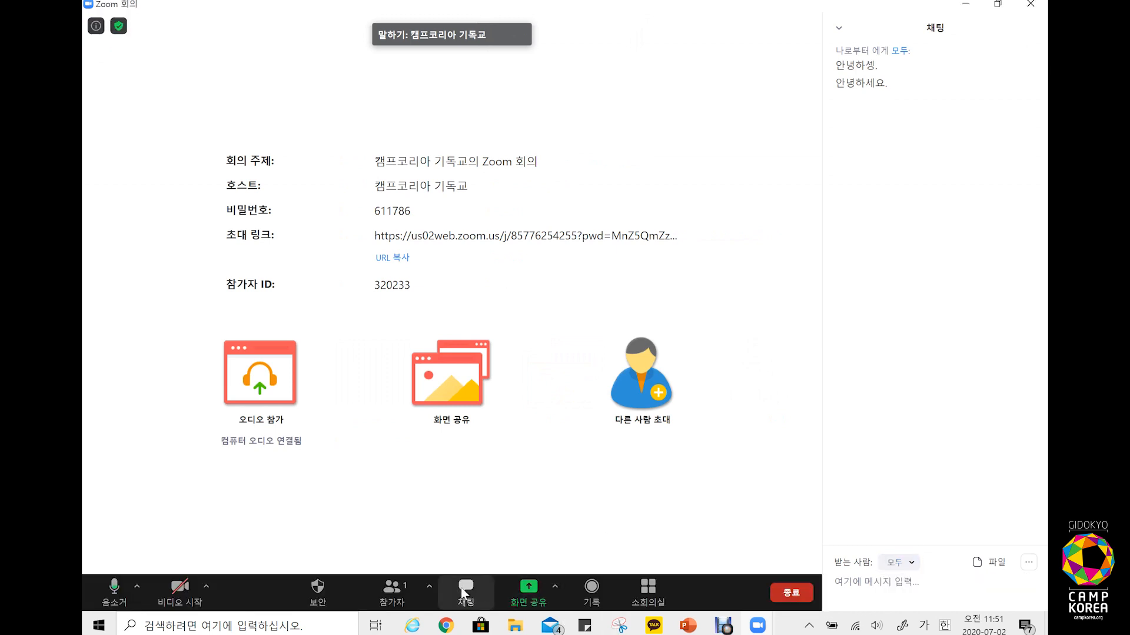
{"action": "left_click", "coordinate": [605, 596]}
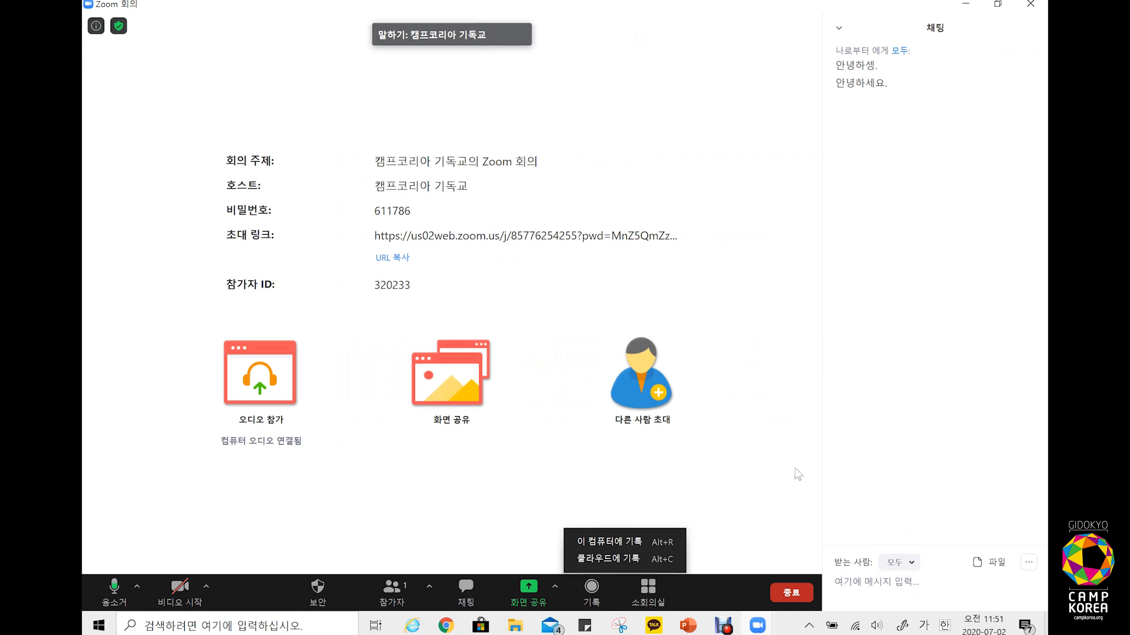
{"action": "left_click", "coordinate": [742, 423]}
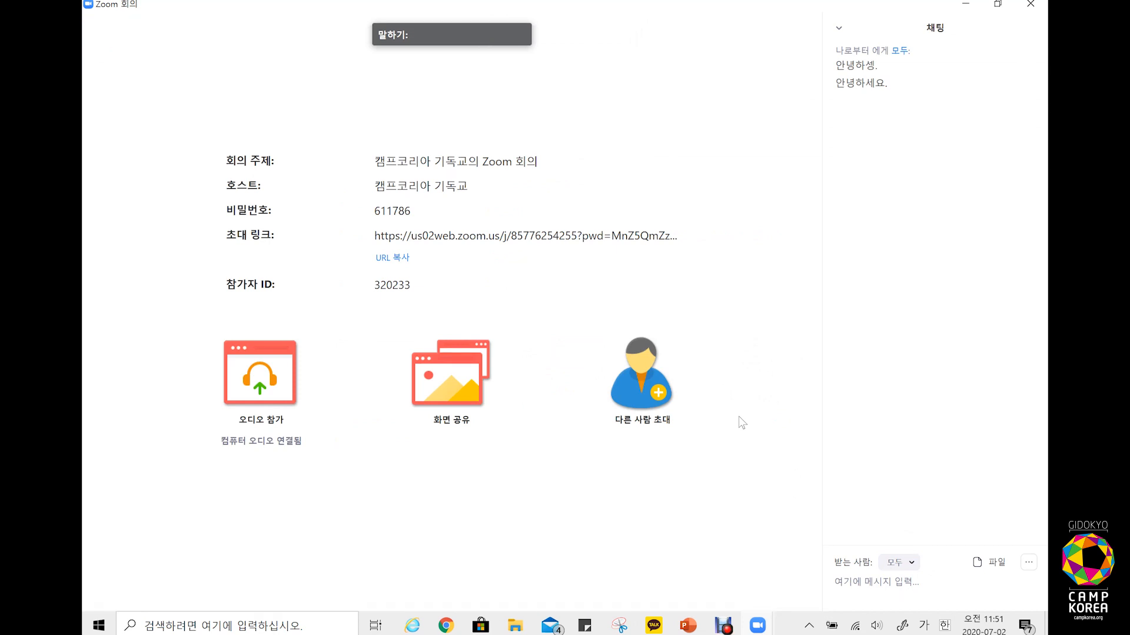
{"action": "left_click", "coordinate": [839, 29]}
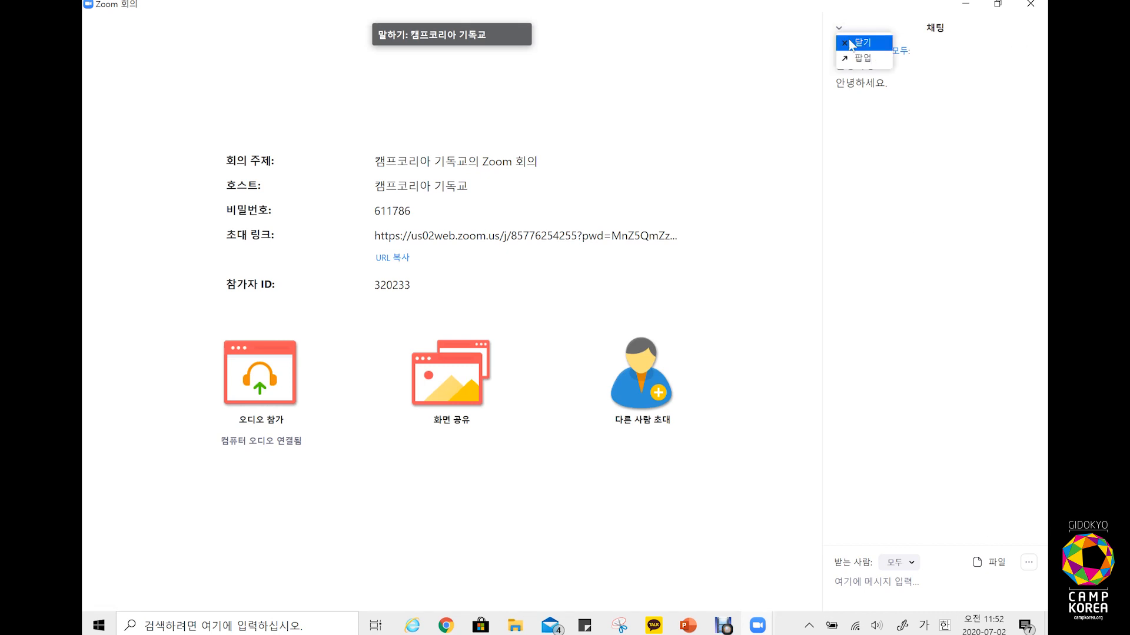
Step: Close the chat, show participants, cancel 모두 음소거, and bring up the 화면 공유 picker
{"action": "left_click", "coordinate": [852, 43]}
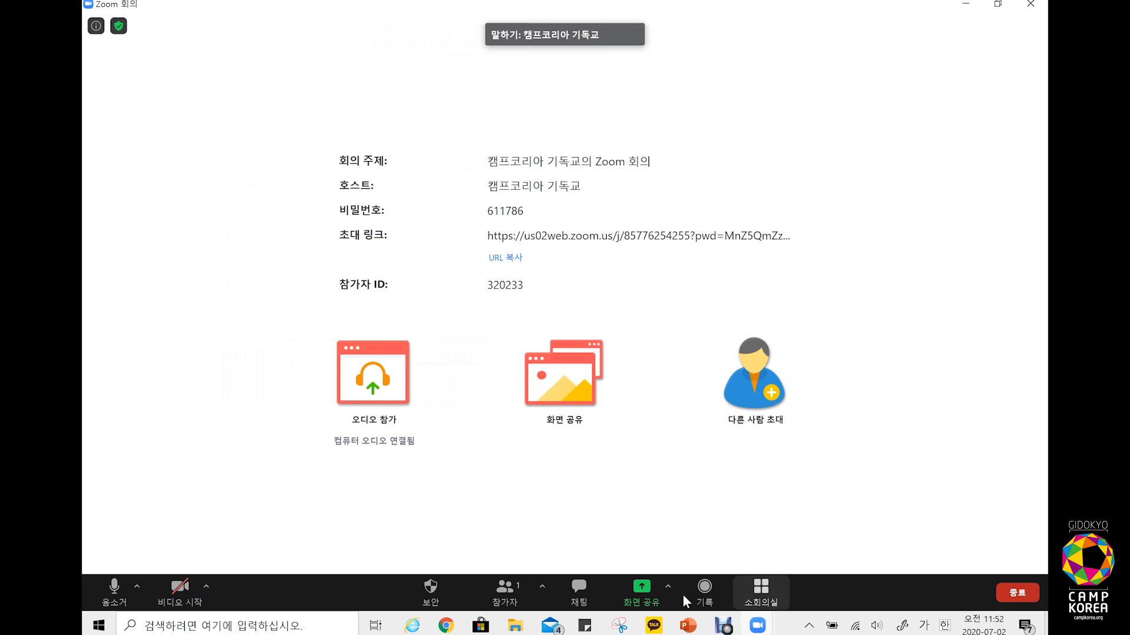
{"action": "left_click", "coordinate": [504, 592]}
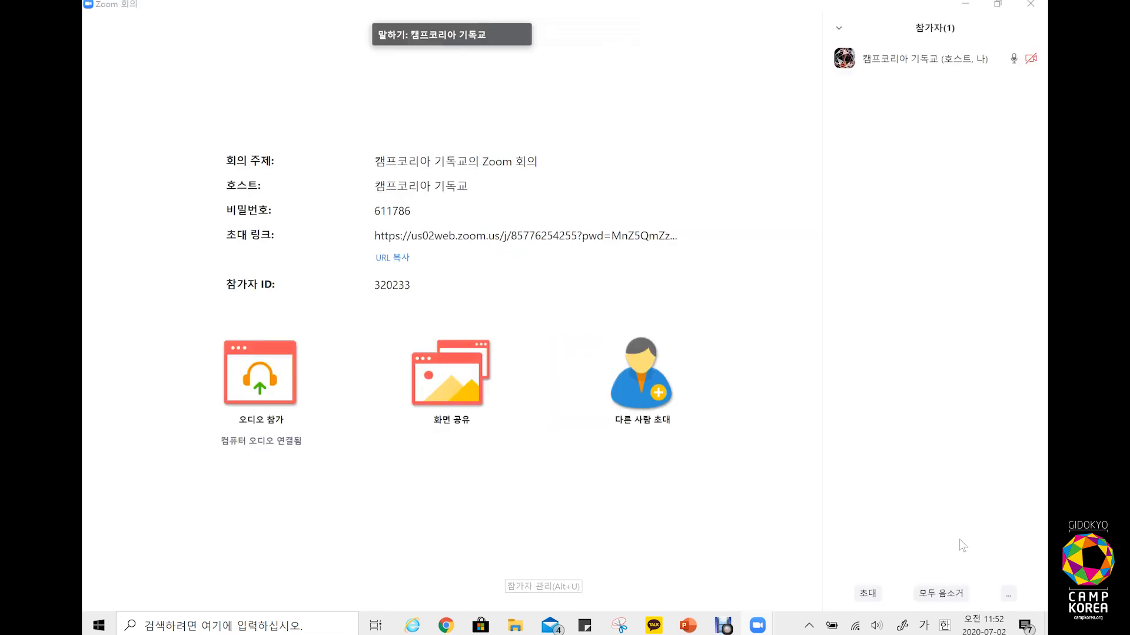
{"action": "left_click", "coordinate": [949, 596]}
{"action": "left_click", "coordinate": [702, 255]}
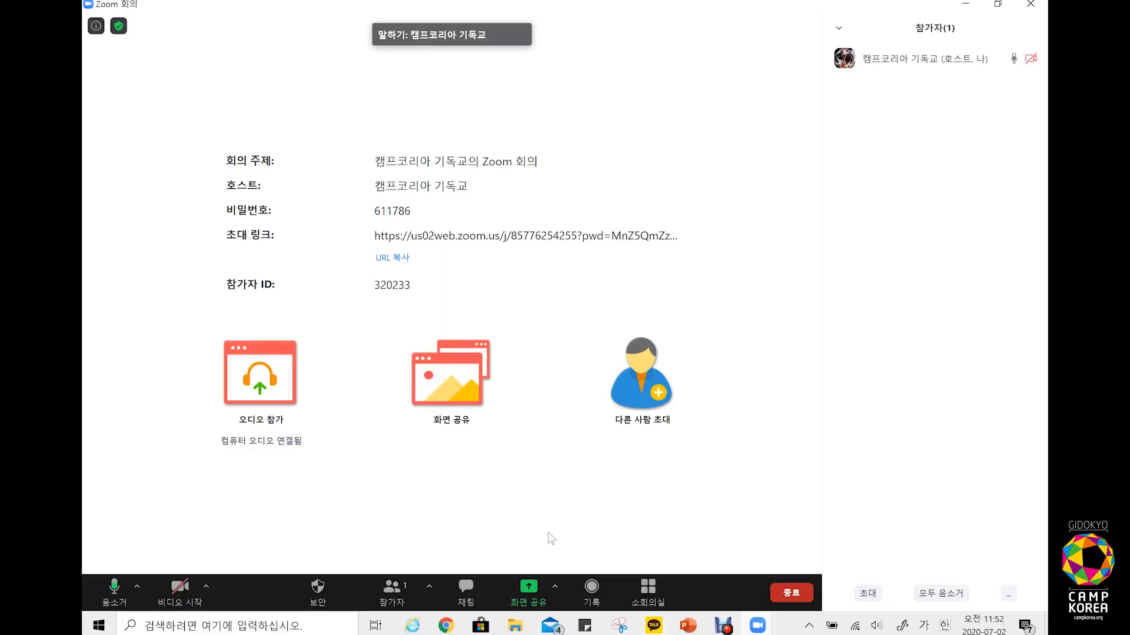
{"action": "left_click", "coordinate": [539, 592]}
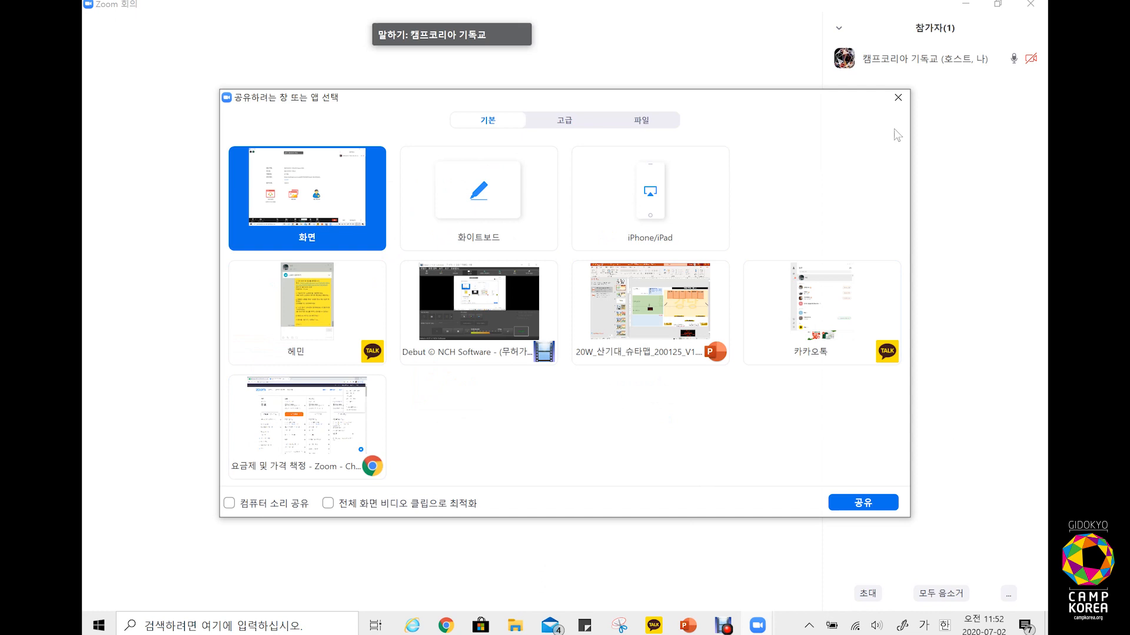
Step: Play the desktop video 가시망토를 쓴 소년 in Windows Media Player and pause it early
{"action": "left_click", "coordinate": [898, 98]}
{"action": "key", "text": "super+d"}
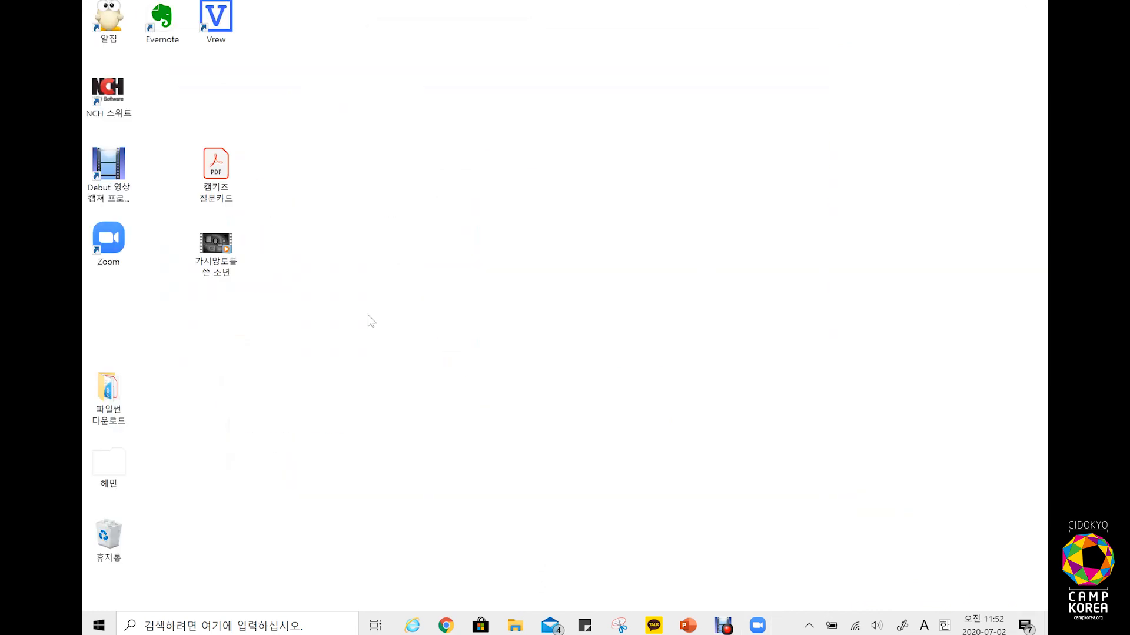
{"action": "left_click", "coordinate": [216, 259]}
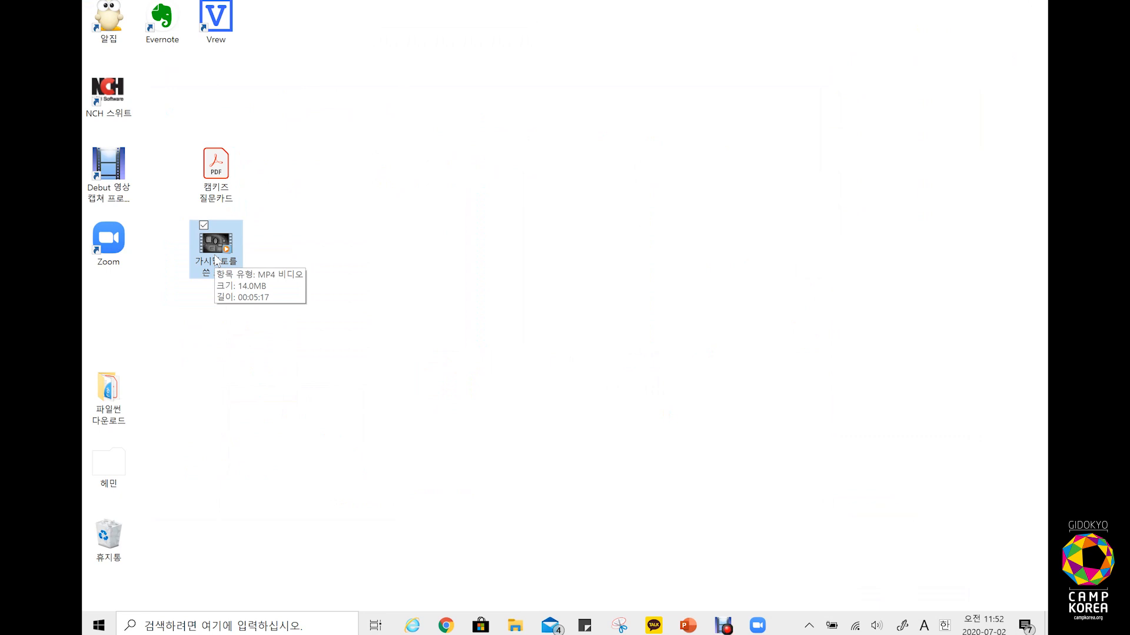
{"action": "key", "text": "Return"}
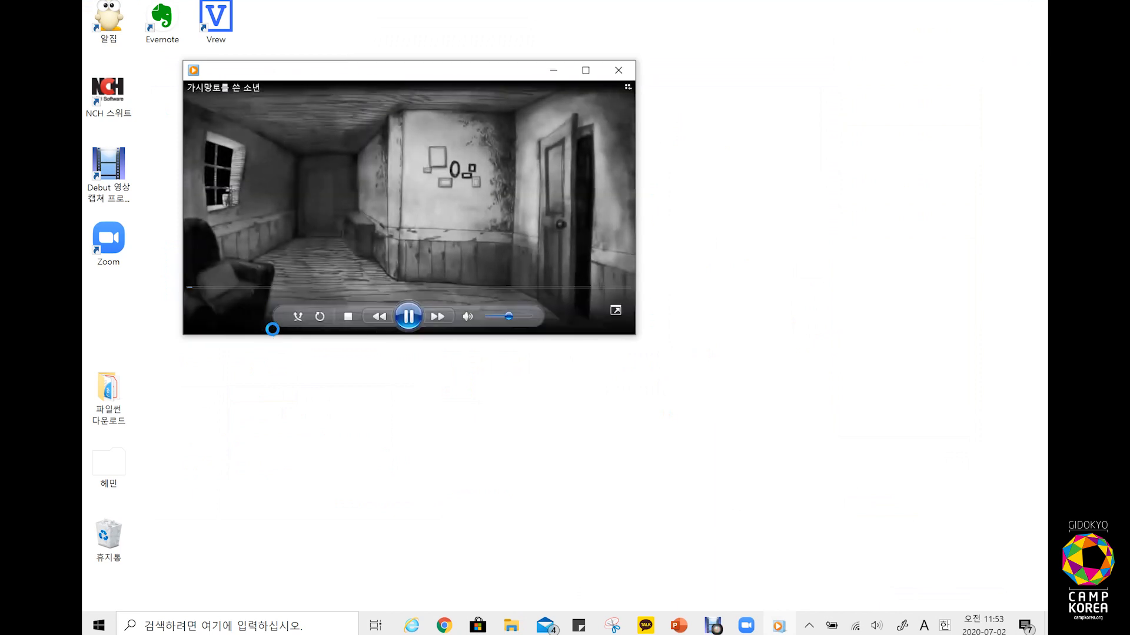
{"action": "left_click", "coordinate": [408, 317]}
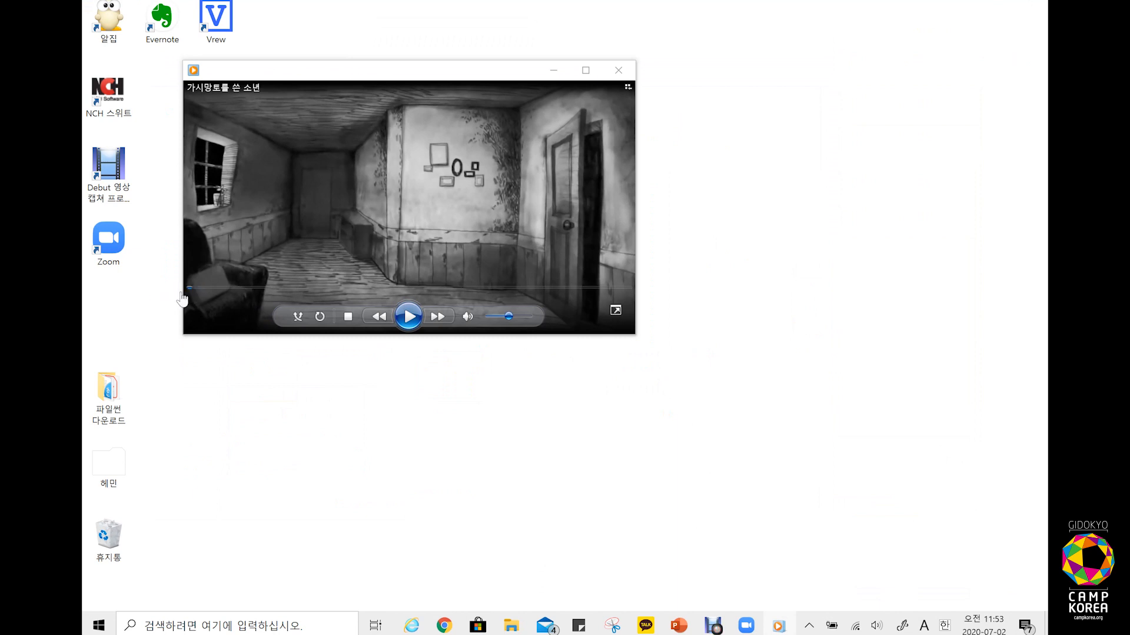
Step: Share the Windows Media Player window in the meeting with computer sound included
{"action": "mouse_move", "coordinate": [744, 627]}
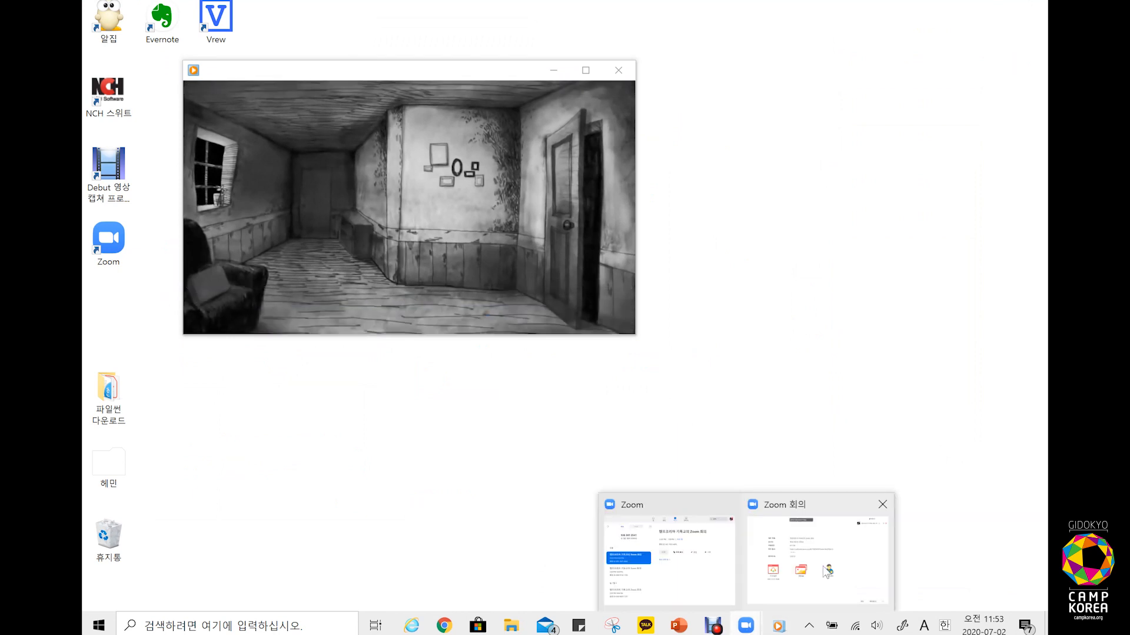
{"action": "left_click", "coordinate": [780, 587]}
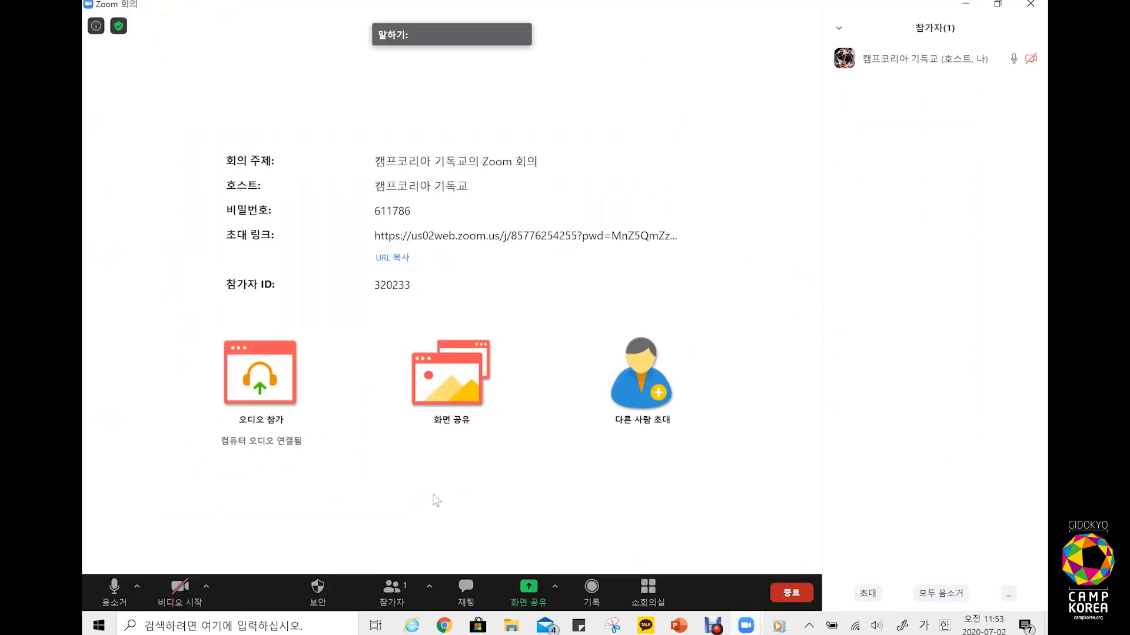
{"action": "left_click", "coordinate": [532, 591]}
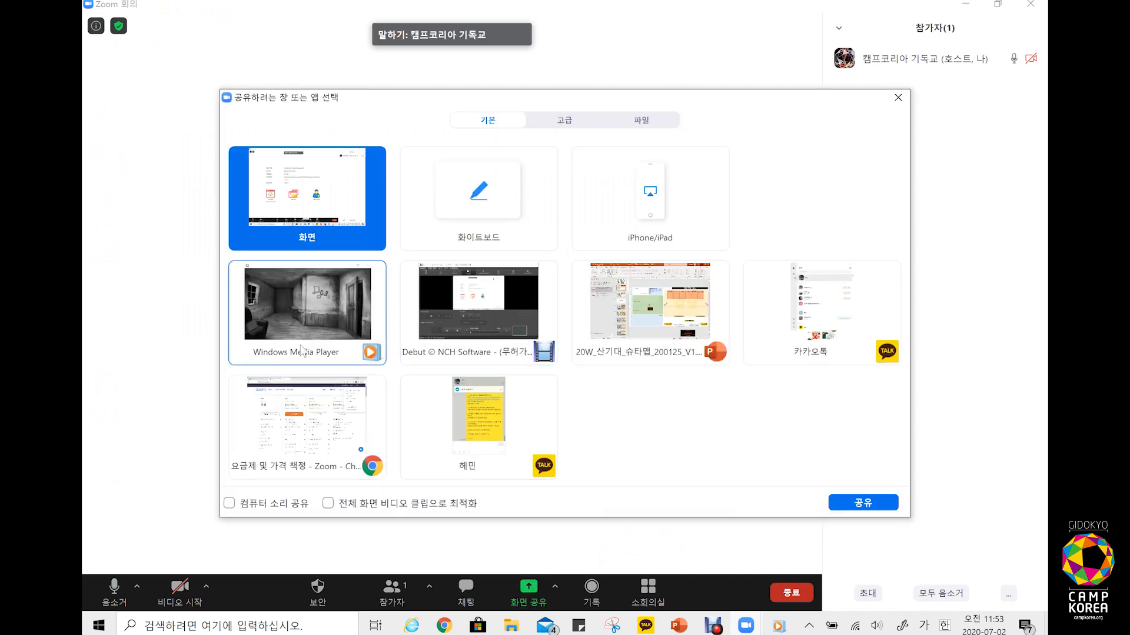
{"action": "left_click", "coordinate": [319, 306]}
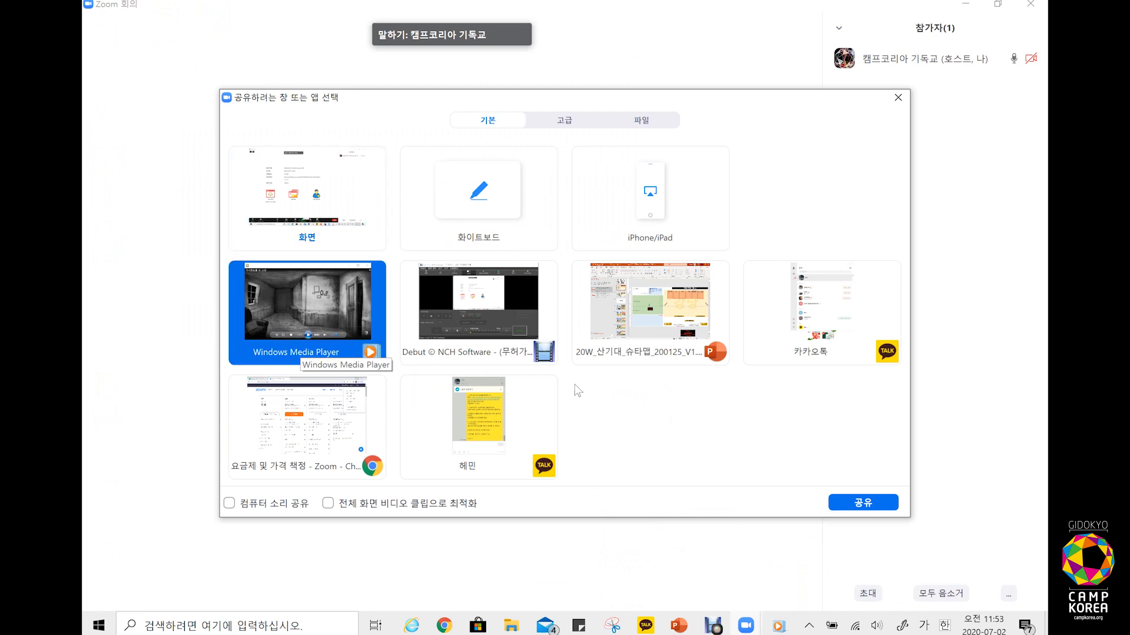
{"action": "left_click", "coordinate": [245, 507]}
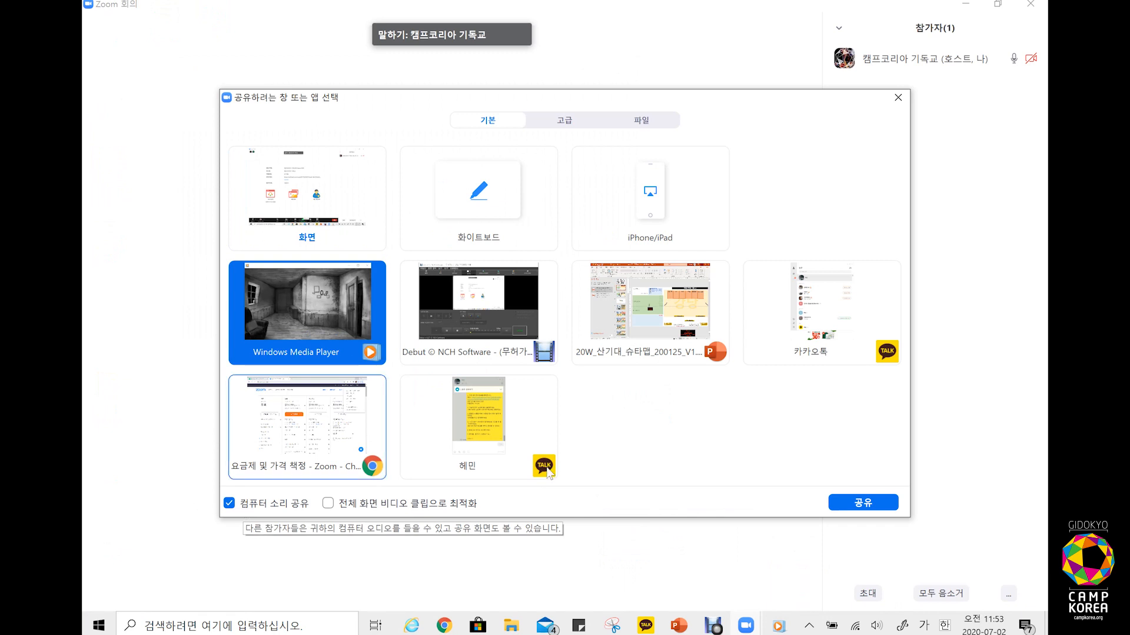
{"action": "left_click", "coordinate": [863, 503]}
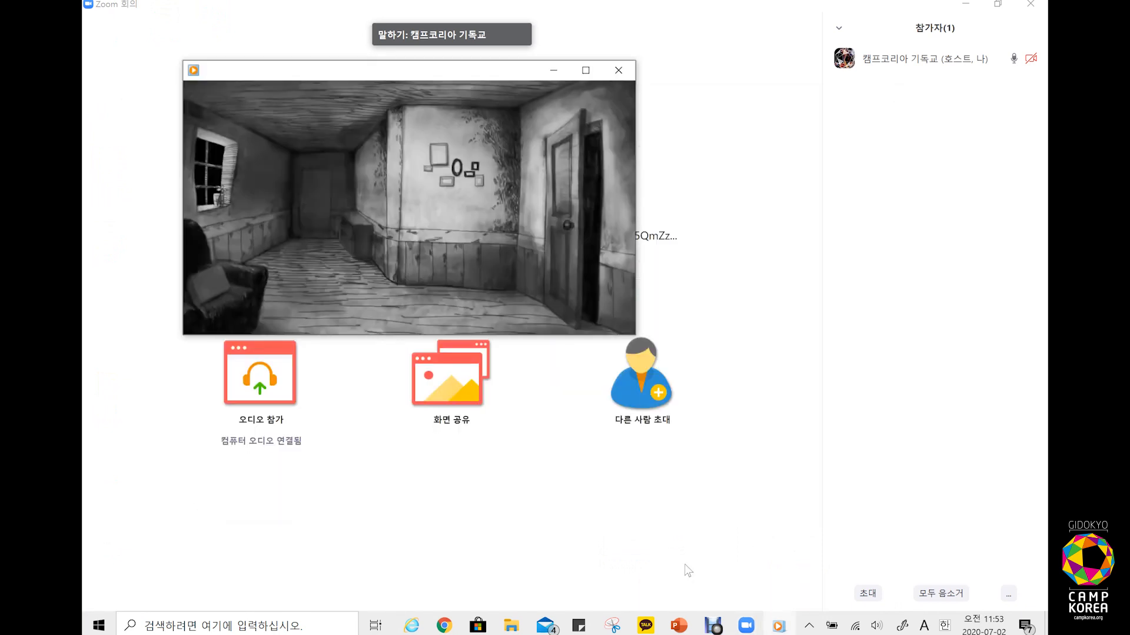
Step: Play the video's opening seconds, pause it, and stop sharing
{"action": "mouse_move", "coordinate": [383, 253]}
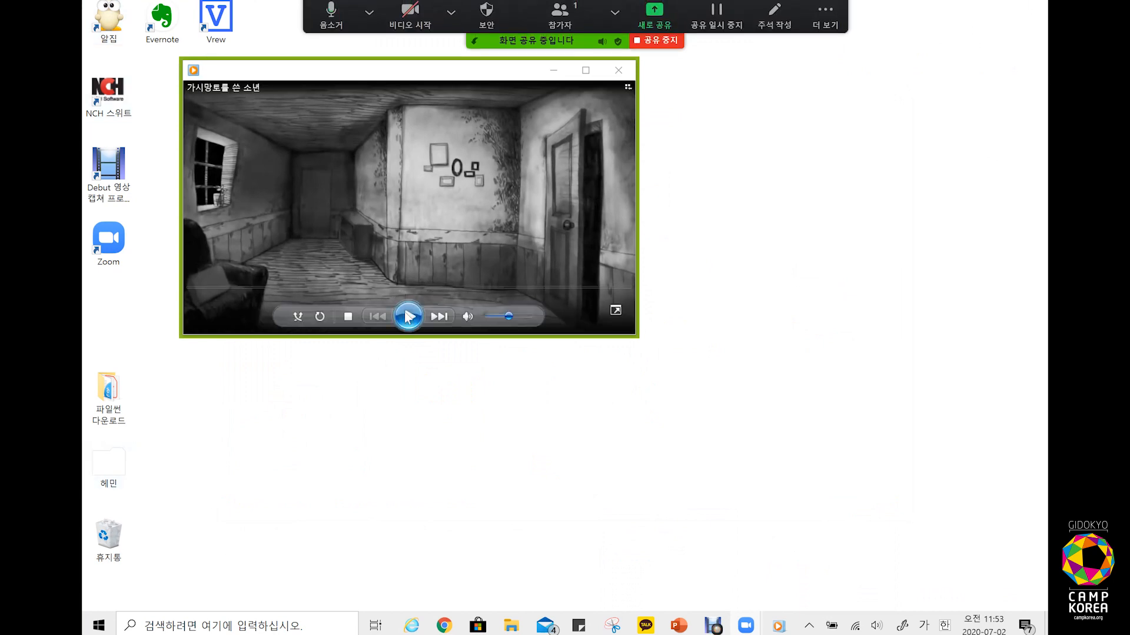
{"action": "left_click", "coordinate": [408, 317]}
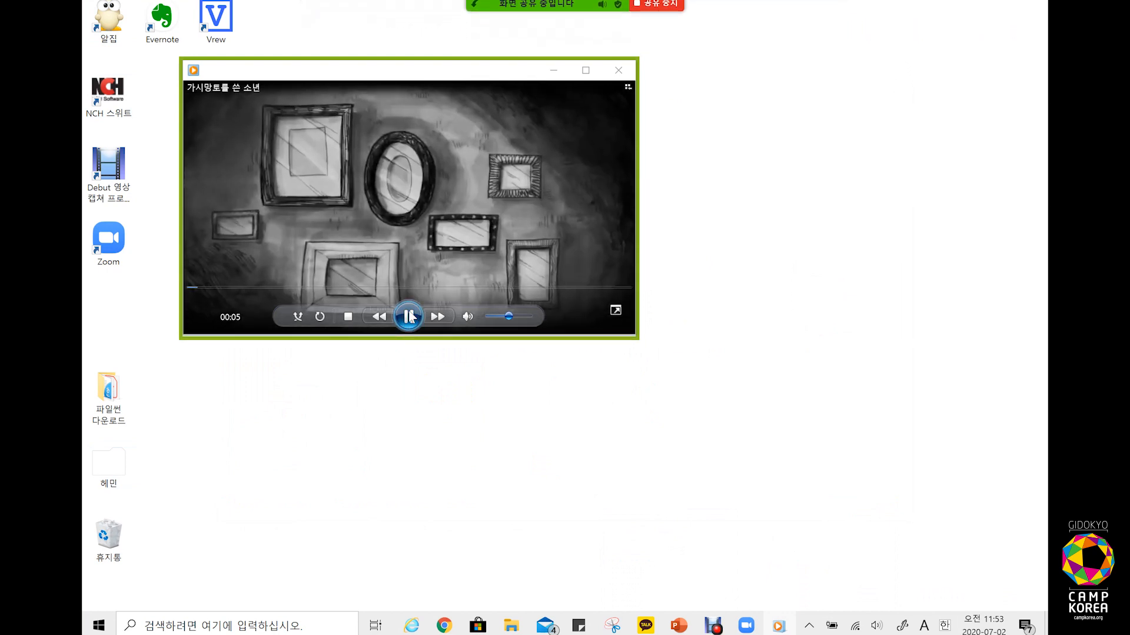
{"action": "left_click", "coordinate": [409, 317]}
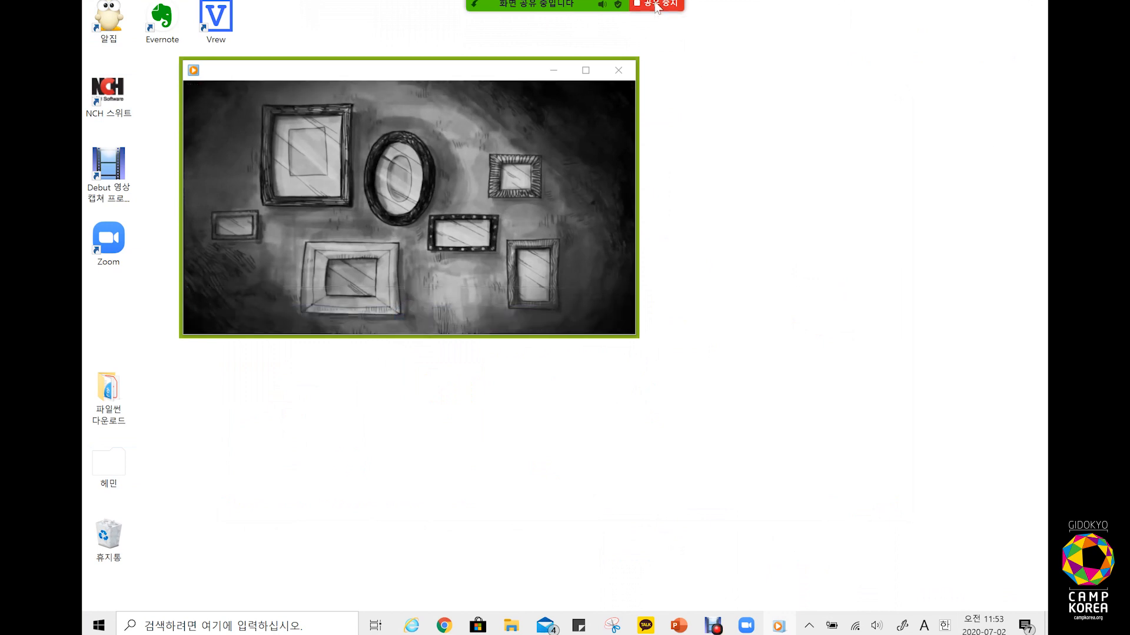
{"action": "left_click", "coordinate": [655, 4]}
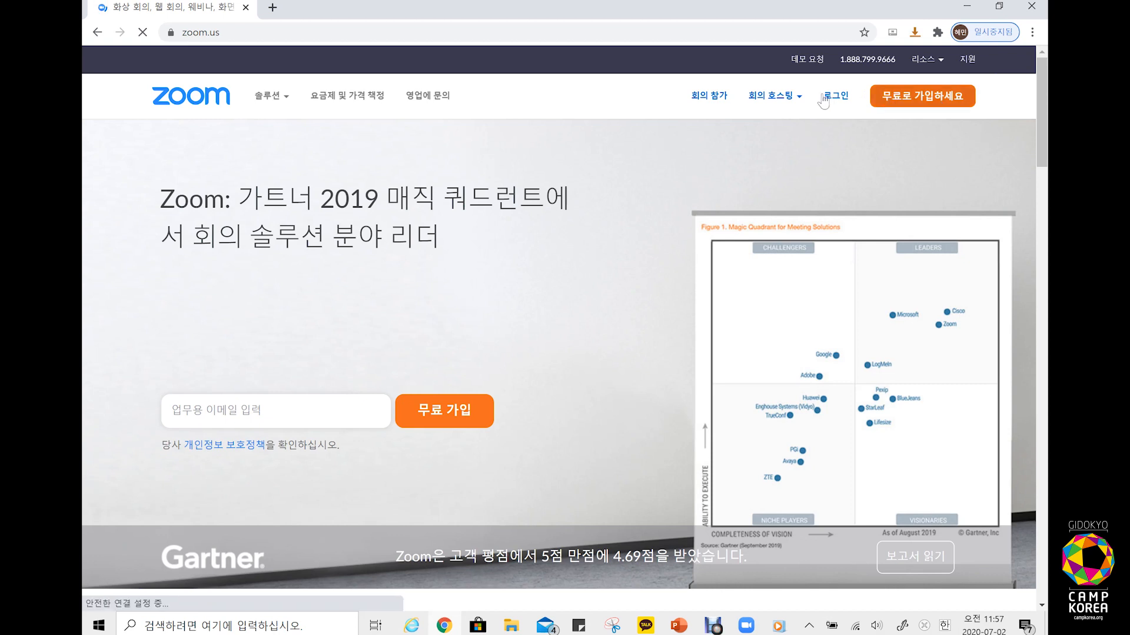
Step: Sign in on the zoom.us 로그인 page with the host account's e-mail and password
{"action": "left_click", "coordinate": [833, 102]}
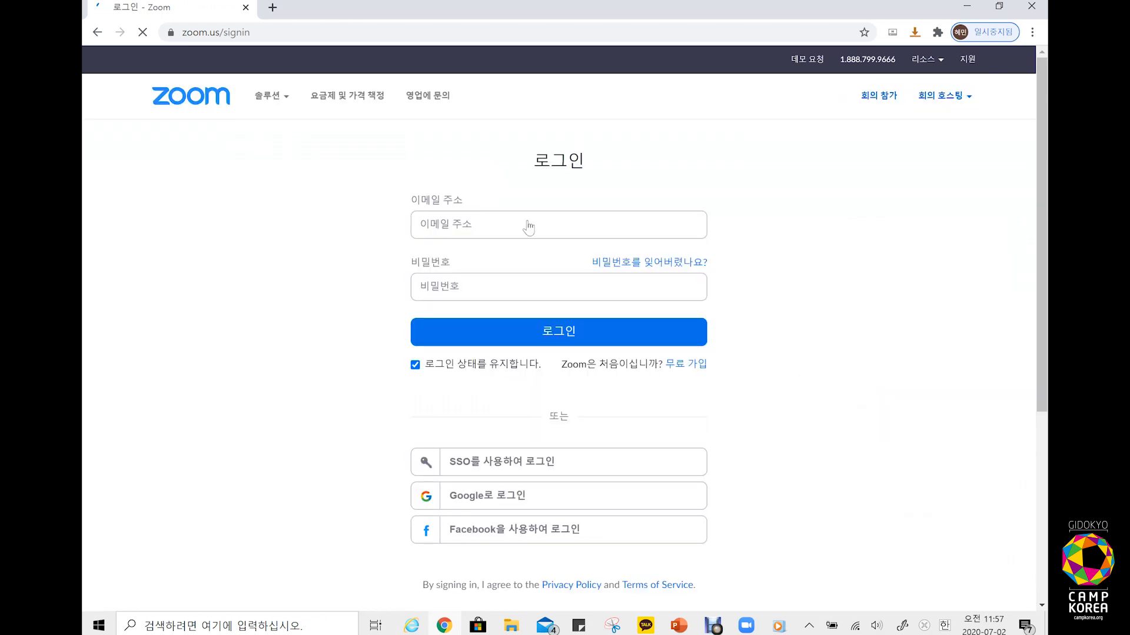
{"action": "left_click", "coordinate": [529, 228]}
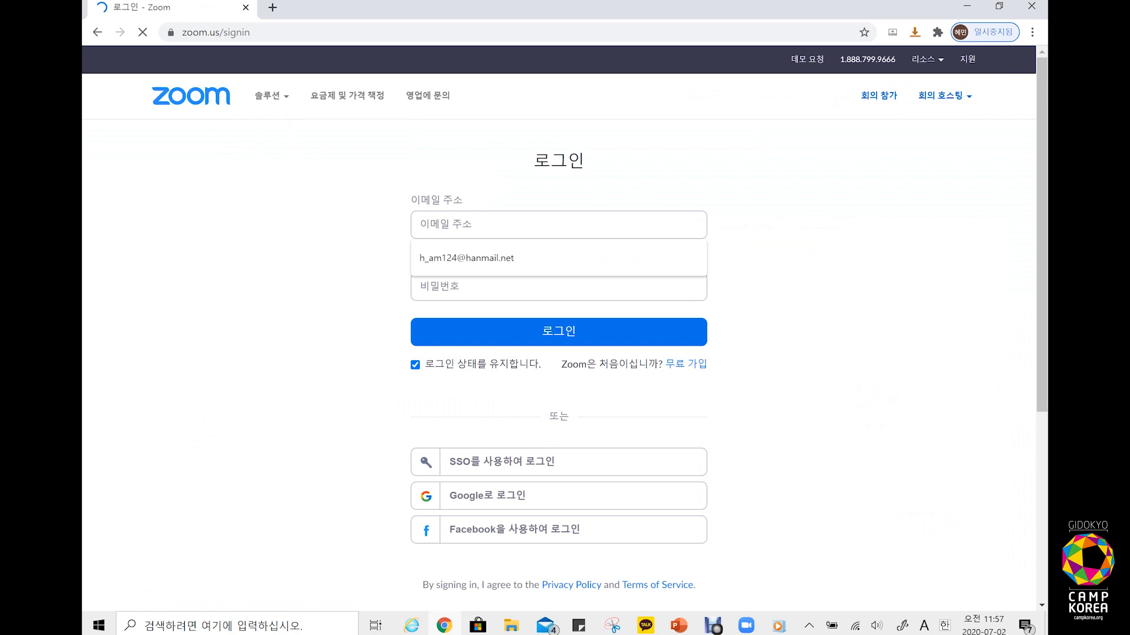
{"action": "type", "text": "cm"}
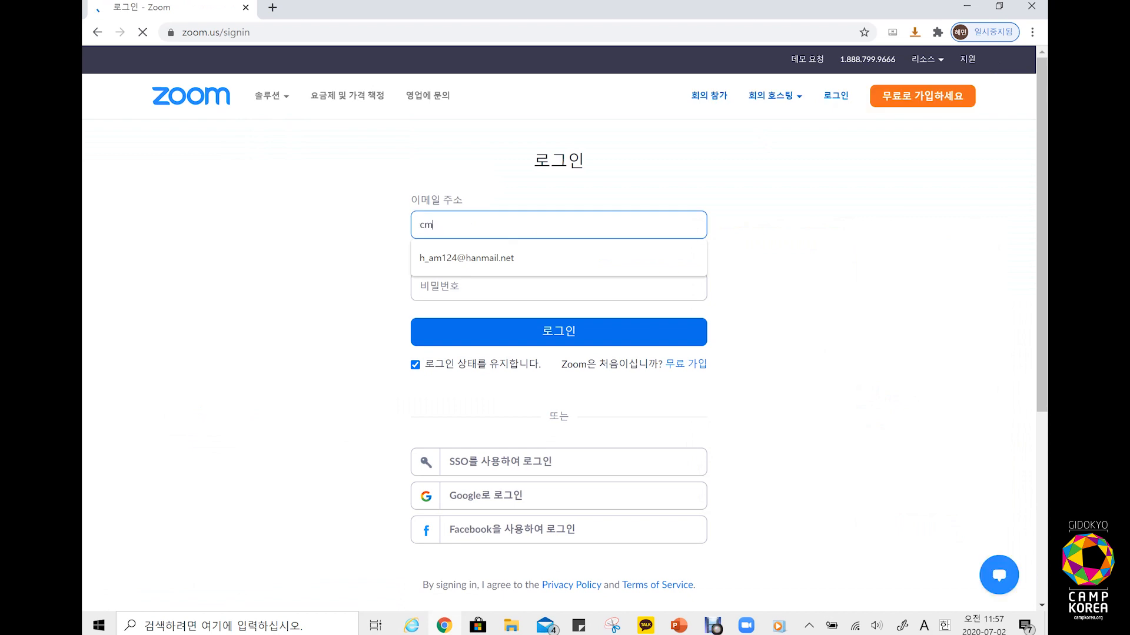
{"action": "key", "text": "BackSpace"}
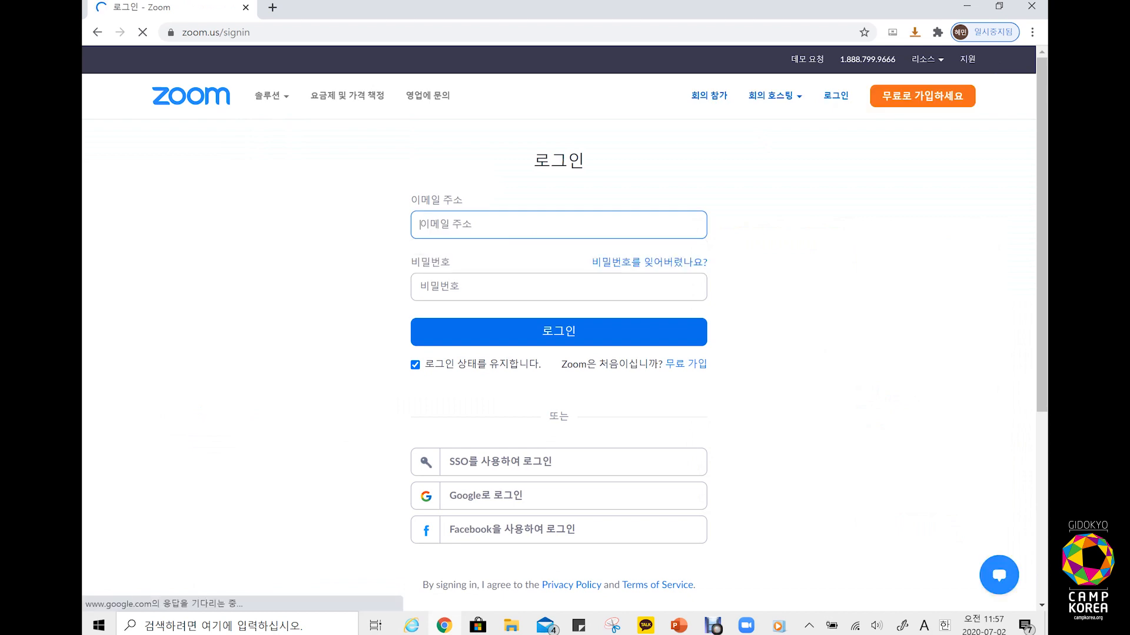
{"action": "key", "text": "Tab"}
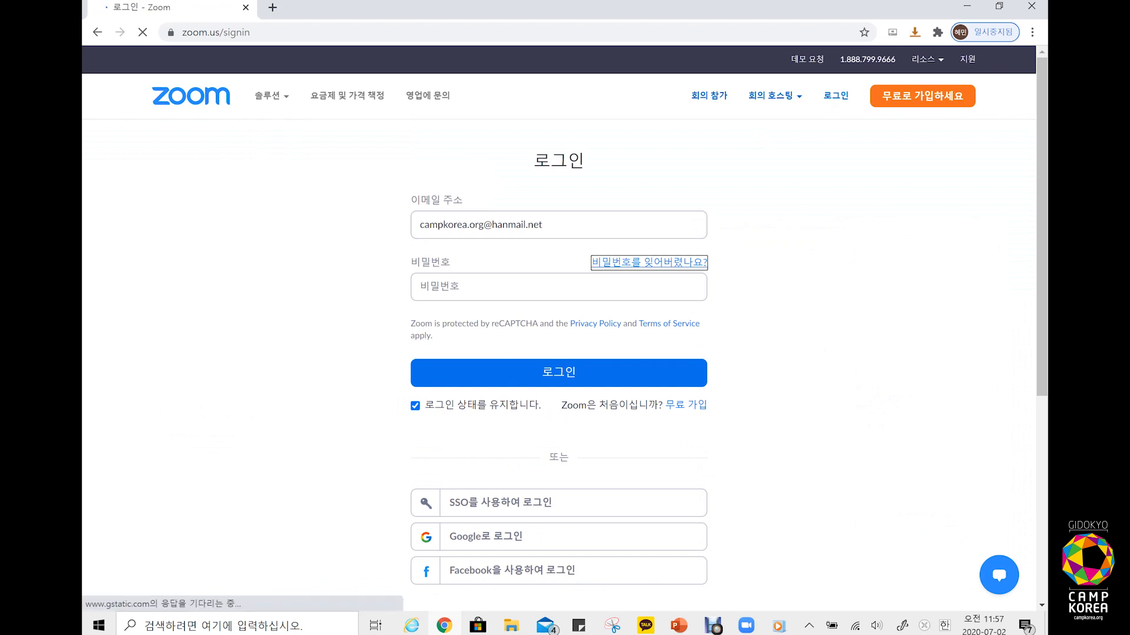
{"action": "key", "text": "Tab"}
{"action": "type", "text": "*"}
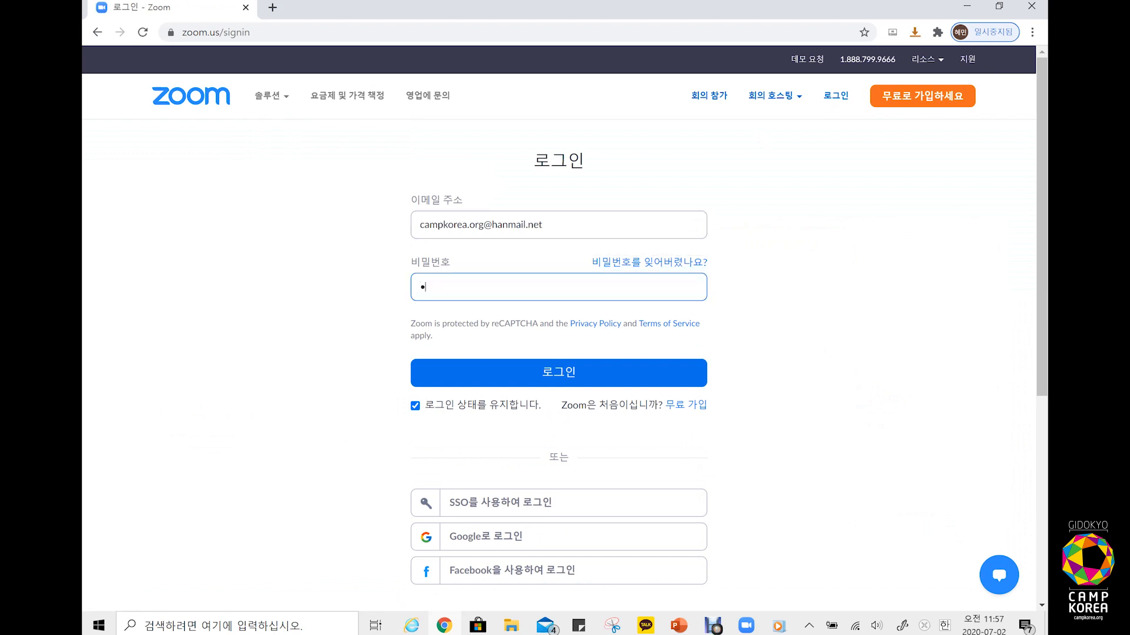
{"action": "type", "text": "*******"}
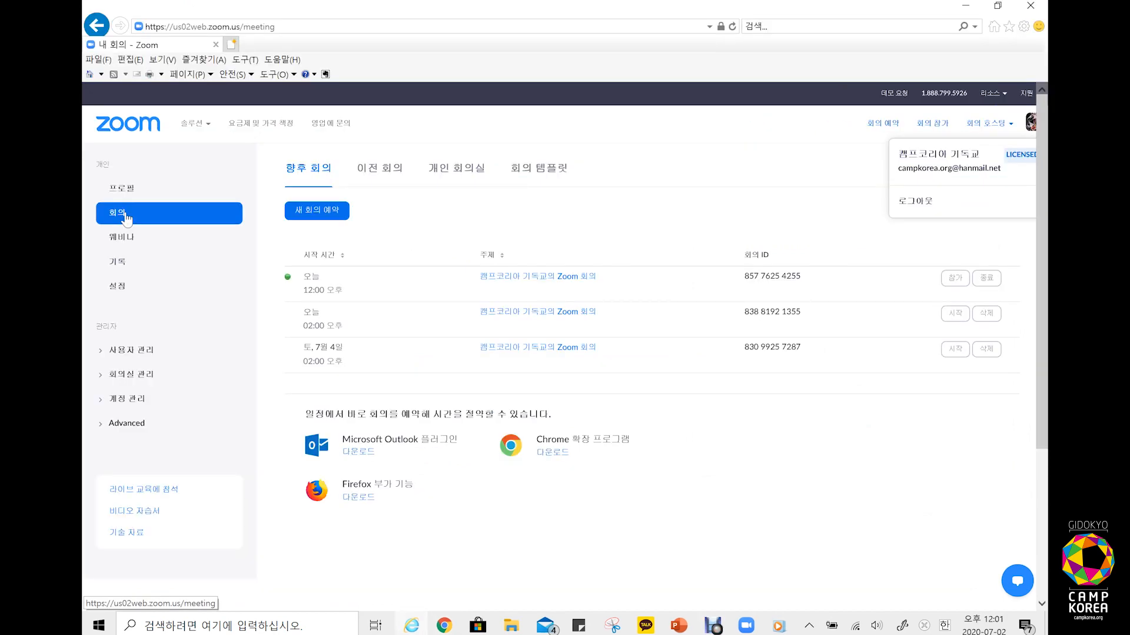
Step: Confirm 소회의실 is on under 설정 > 회의 중(고급), then return to the meeting window
{"action": "left_click", "coordinate": [115, 287]}
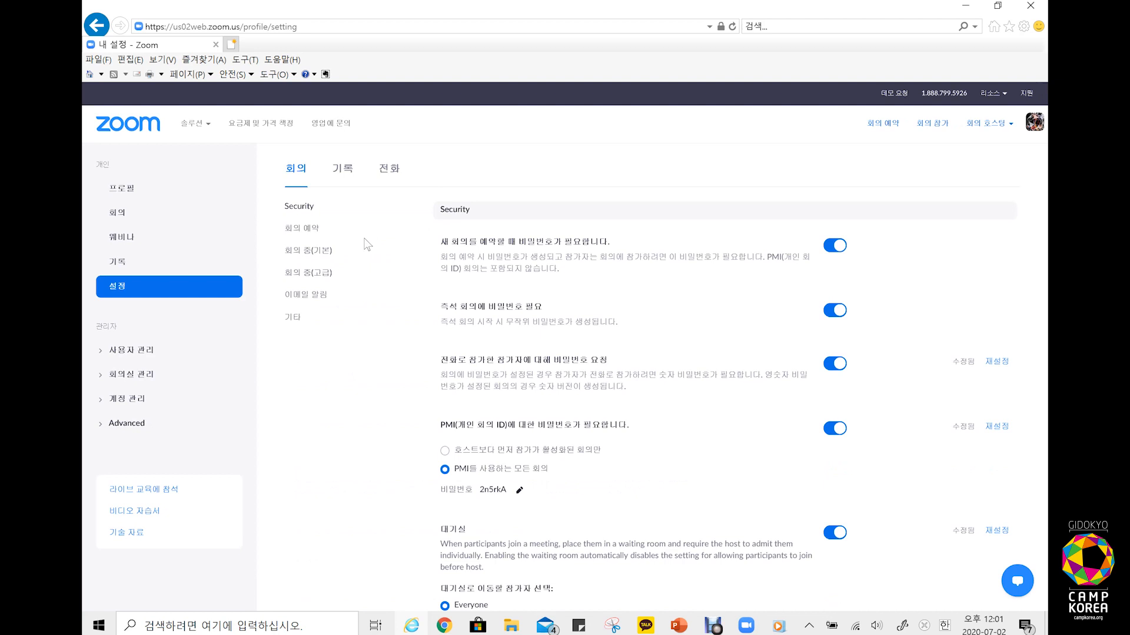
{"action": "left_click", "coordinate": [318, 274]}
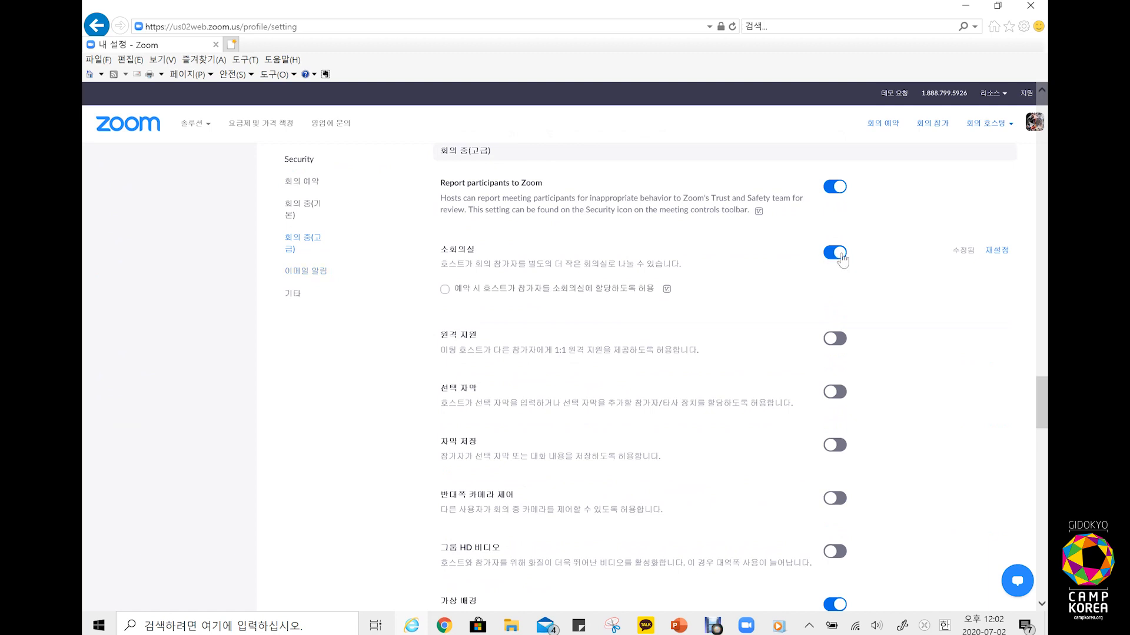
{"action": "mouse_move", "coordinate": [745, 625]}
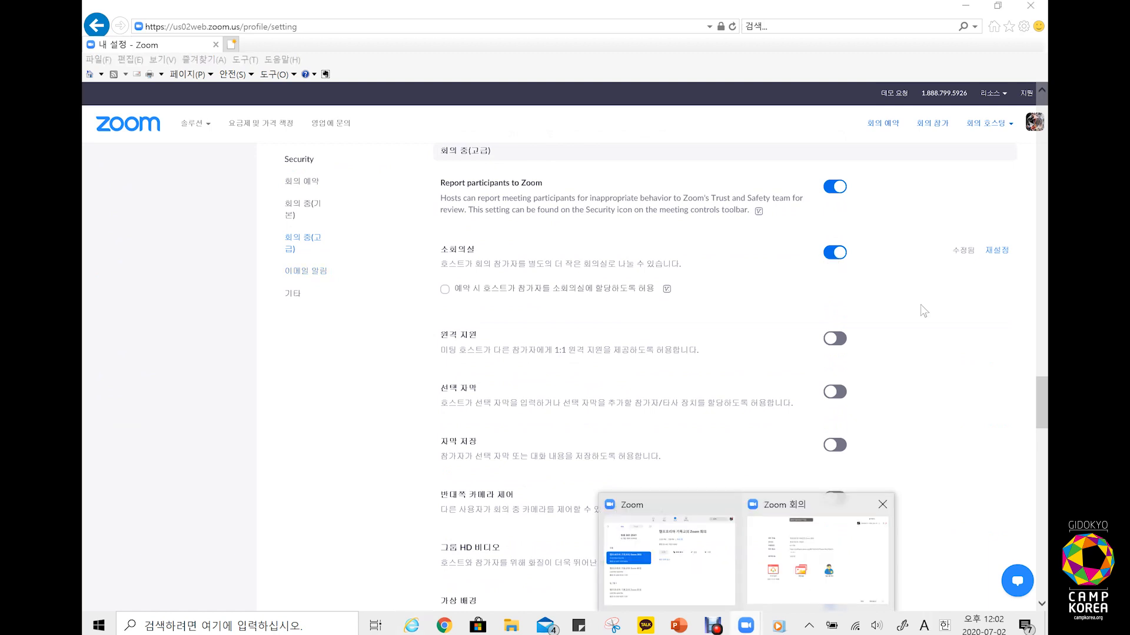
{"action": "left_click", "coordinate": [777, 553]}
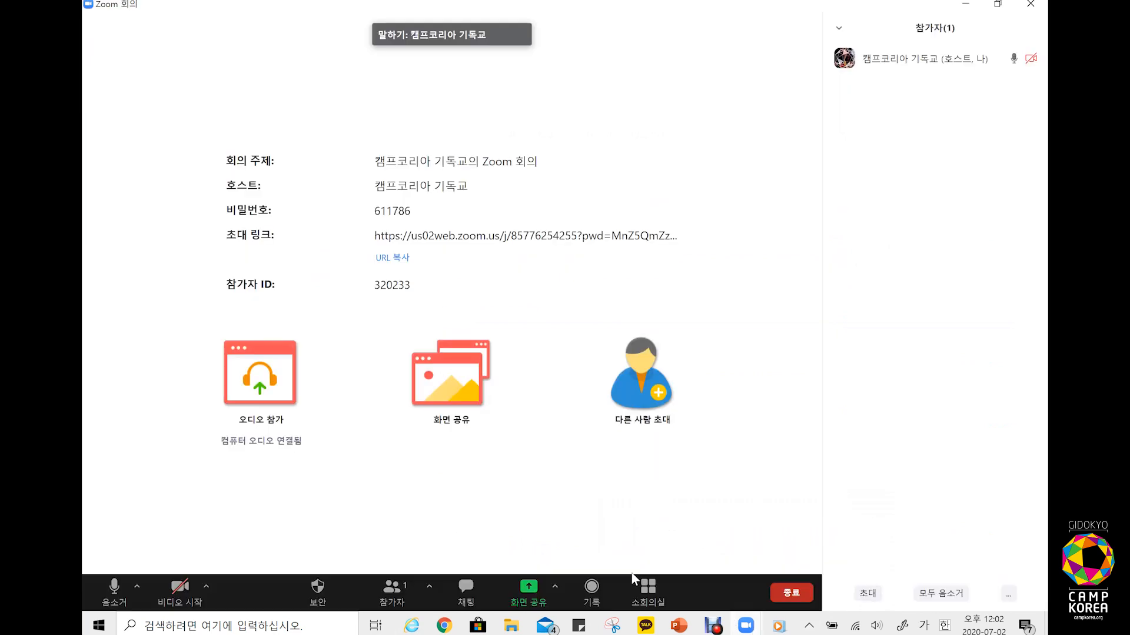
Step: Create 9 breakout rooms
{"action": "left_click", "coordinate": [646, 596]}
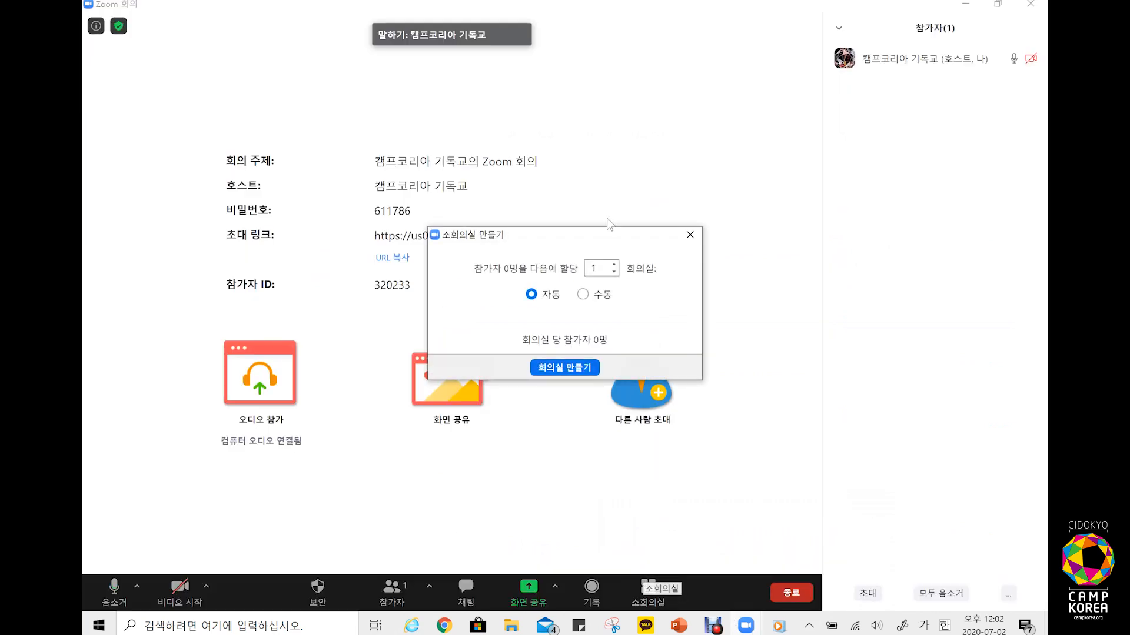
{"action": "type", "text": "9"}
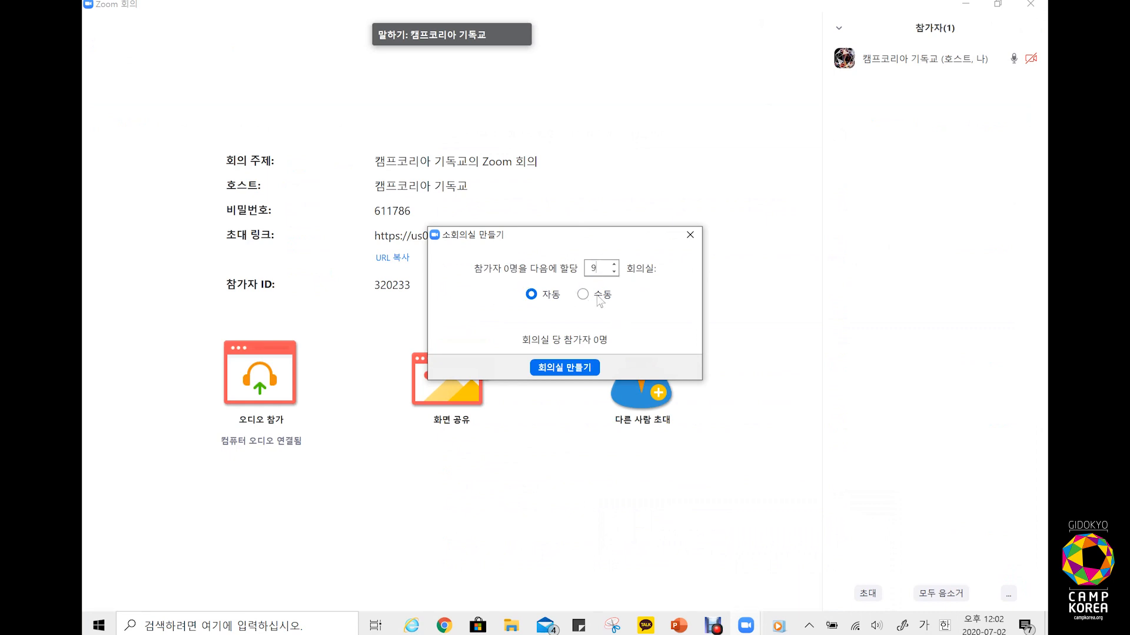
{"action": "left_click", "coordinate": [570, 367]}
Step: Assign the participant to room 1, move them to 소회의실 3, and open all rooms
{"action": "left_click", "coordinate": [705, 160]}
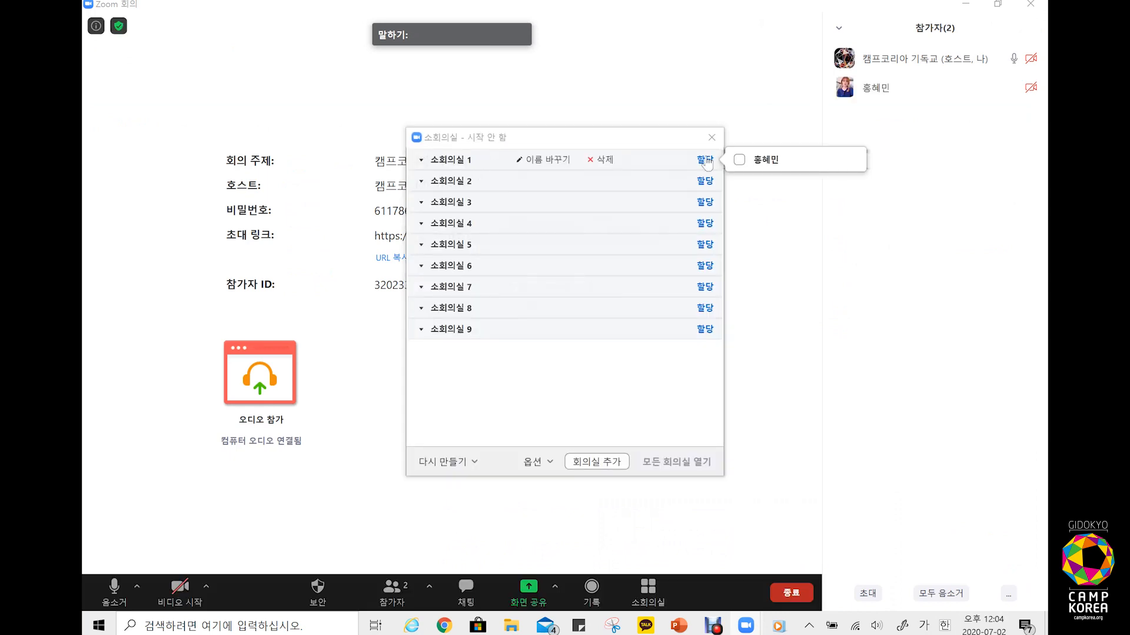
{"action": "left_click", "coordinate": [738, 160]}
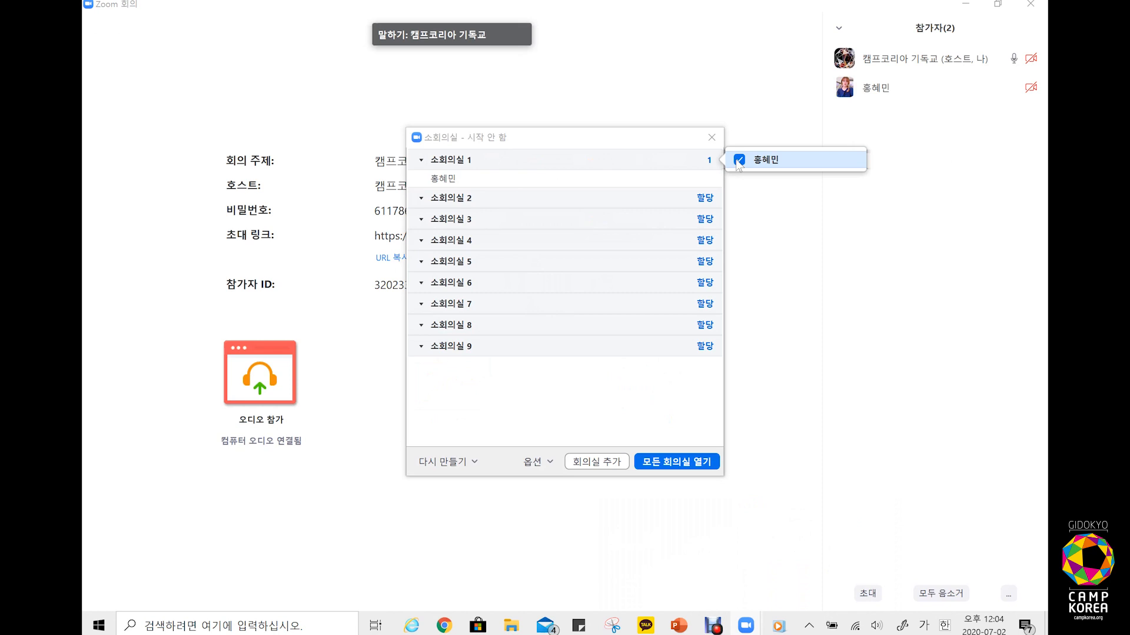
{"action": "left_click", "coordinate": [700, 176]}
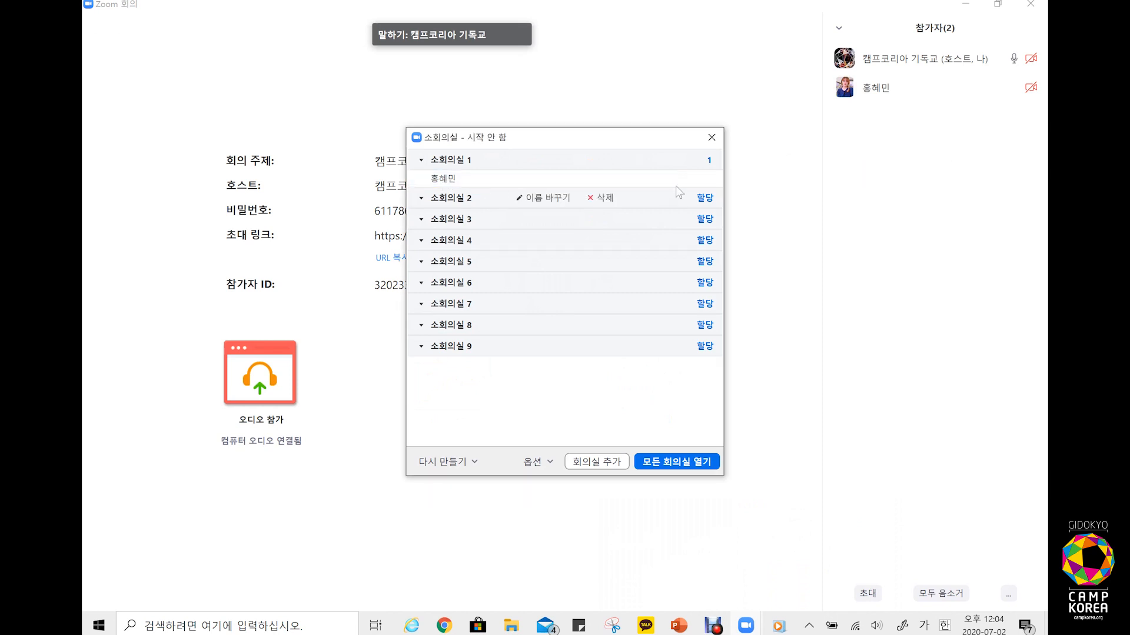
{"action": "left_click", "coordinate": [706, 178]}
{"action": "left_click", "coordinate": [778, 209]}
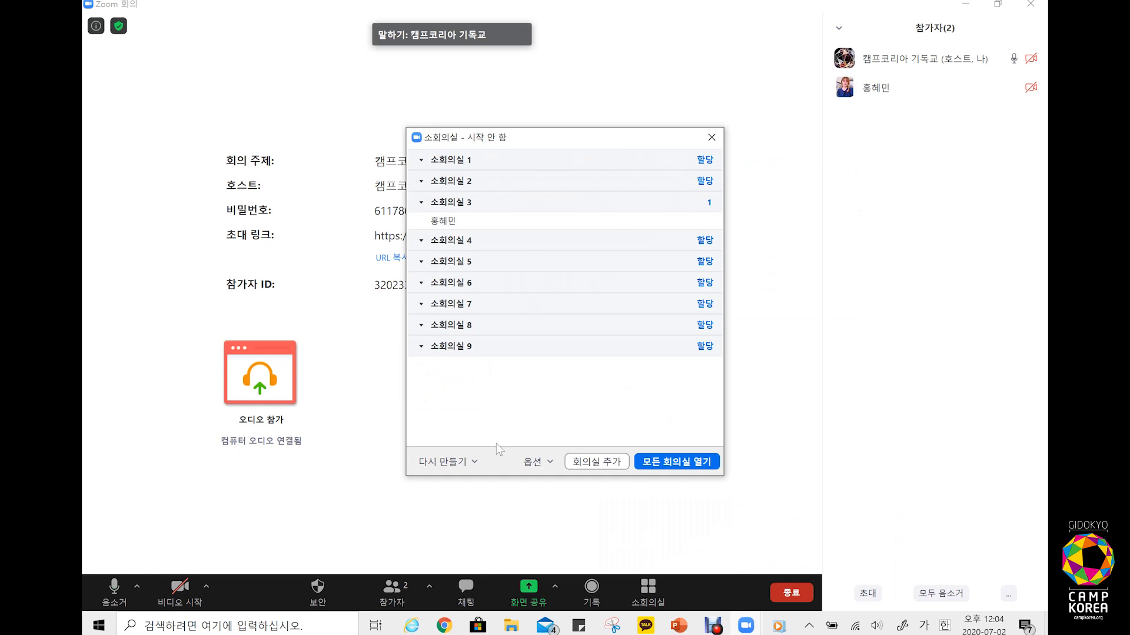
{"action": "left_click", "coordinate": [683, 464]}
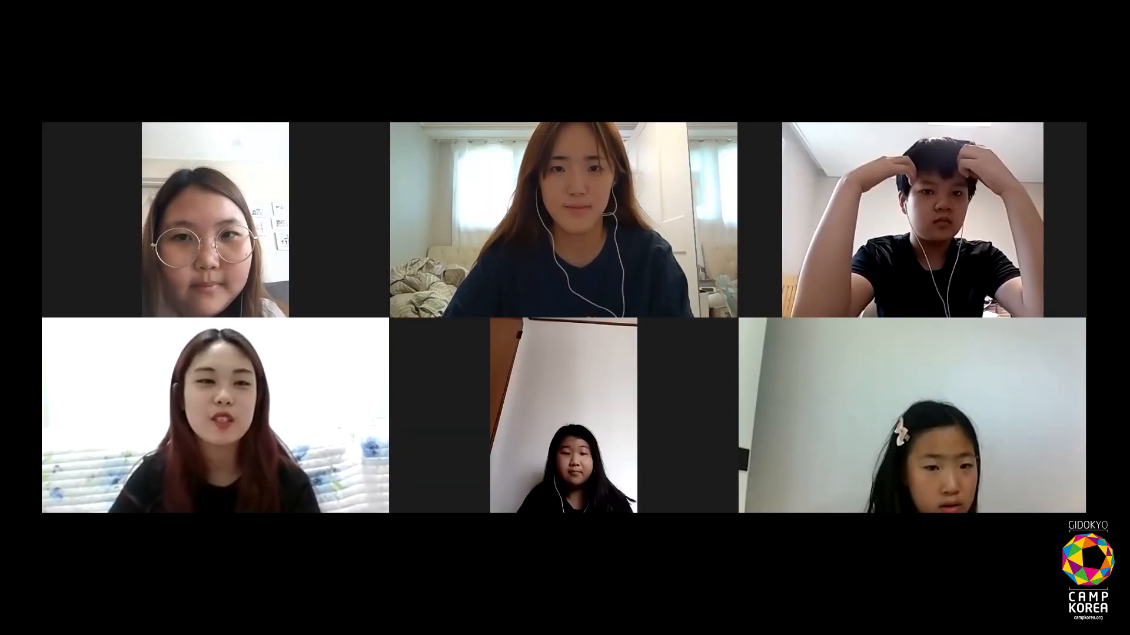